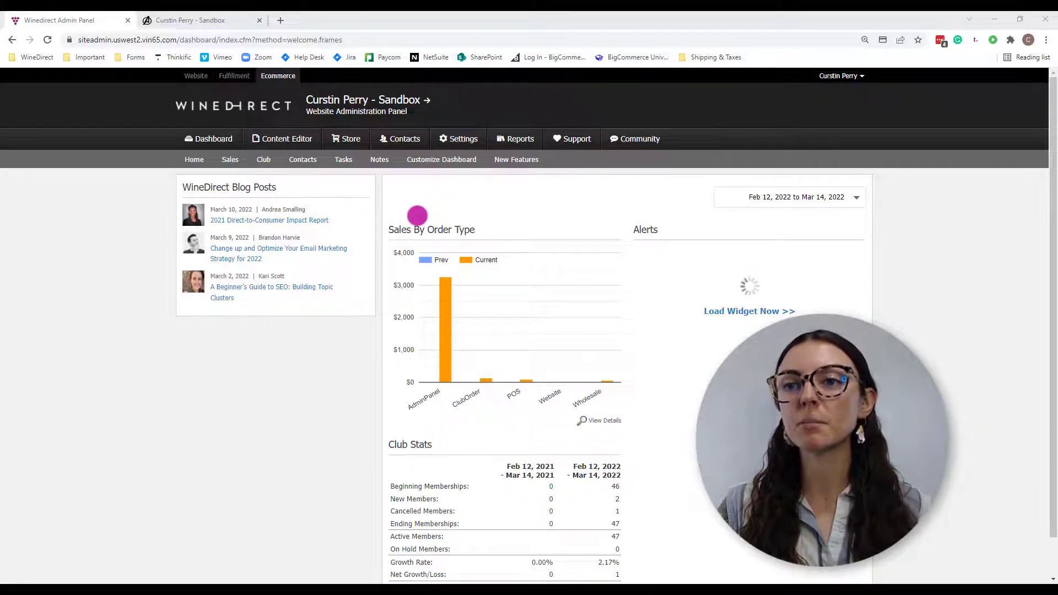
- Go to Settings > Users > Security Groups and start adding a new security group
left_click(475, 132)
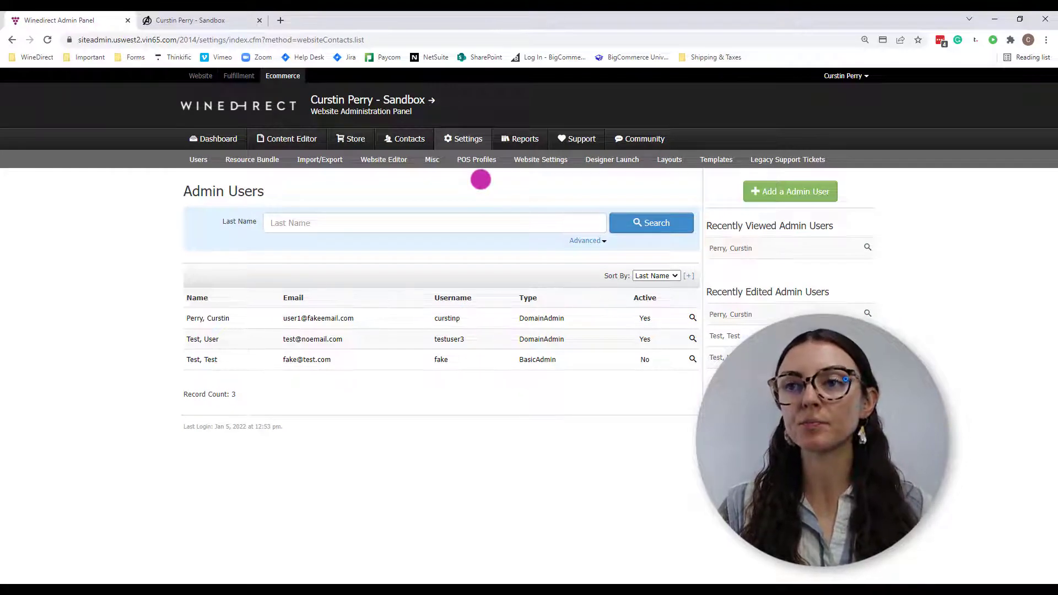
mouse_move(206, 159)
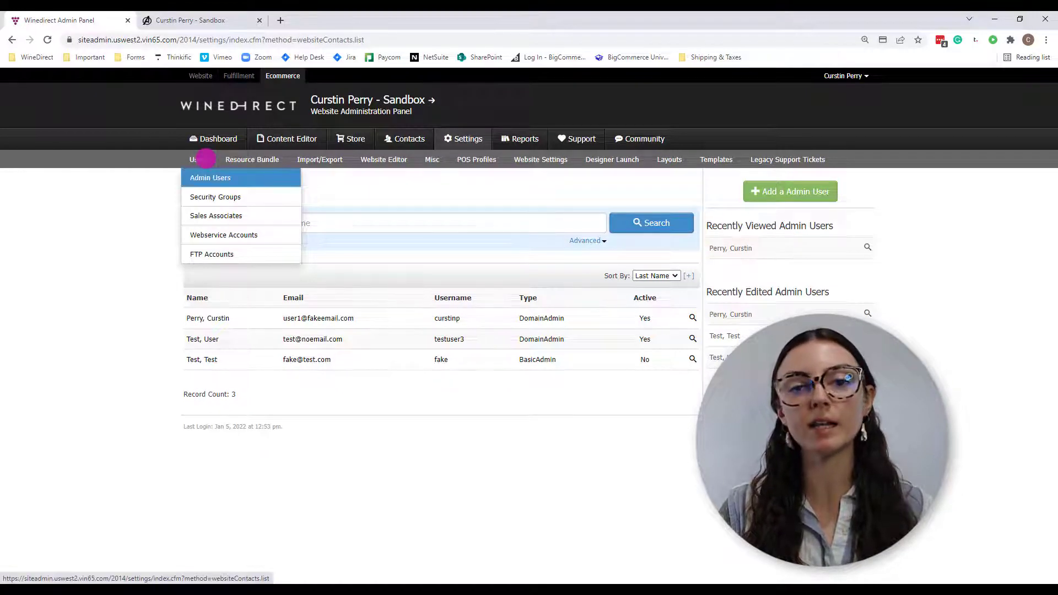
left_click(208, 197)
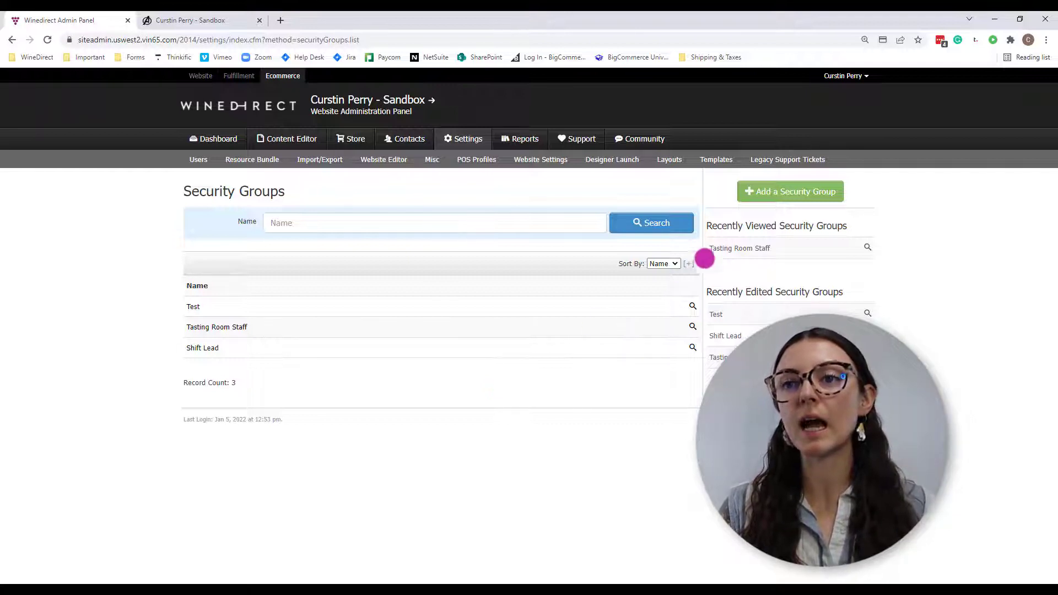
left_click(822, 182)
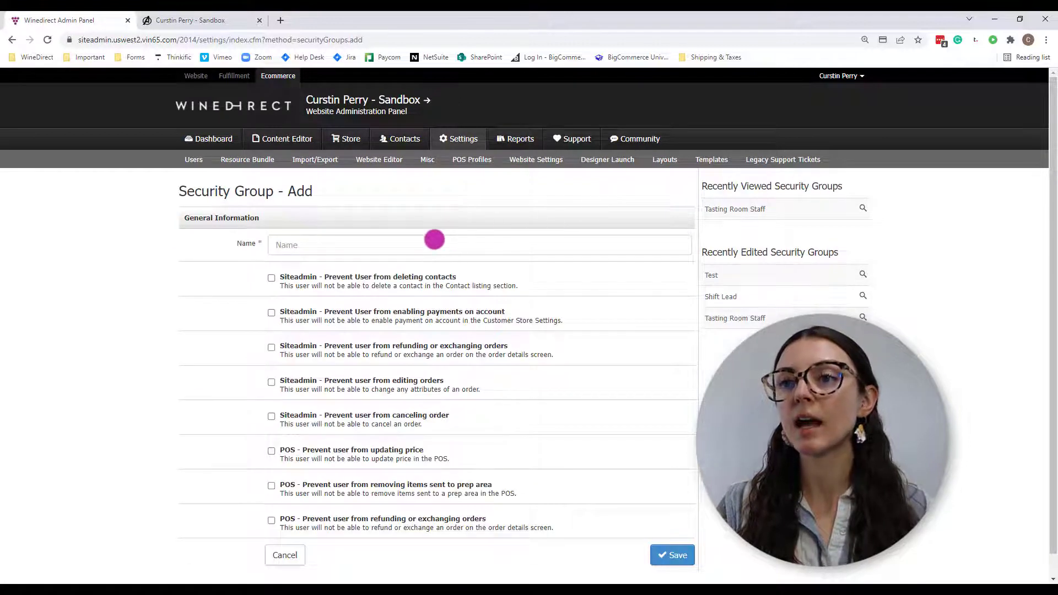
- Name the new security group 'Tasting Room'
left_click(434, 240)
type("Tastin Roo")
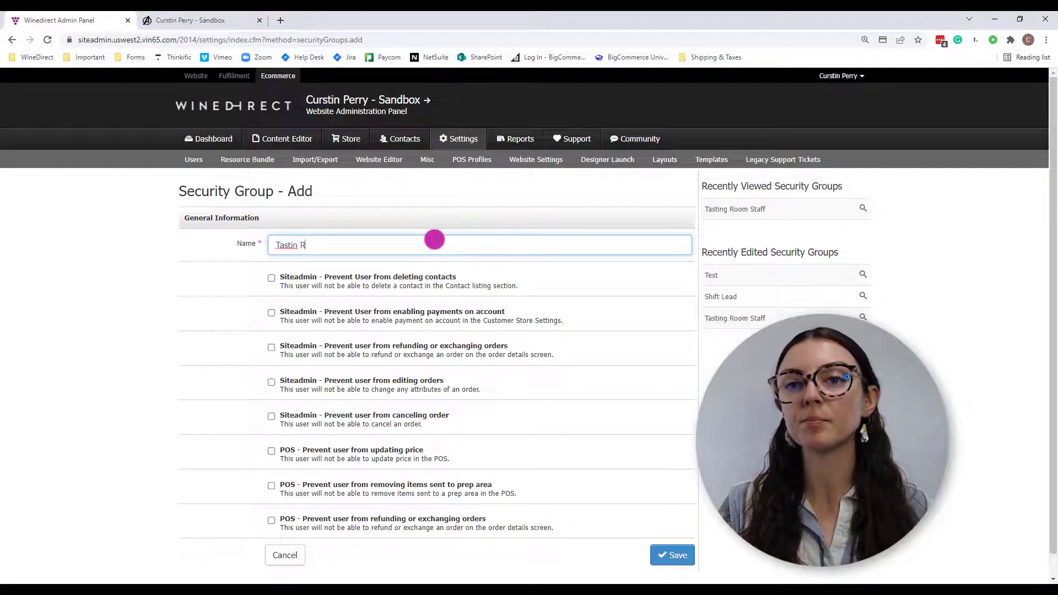
key("BackSpace")
key("BackSpace")
key("BackSpace")
key("BackSpace")
type("g Room")
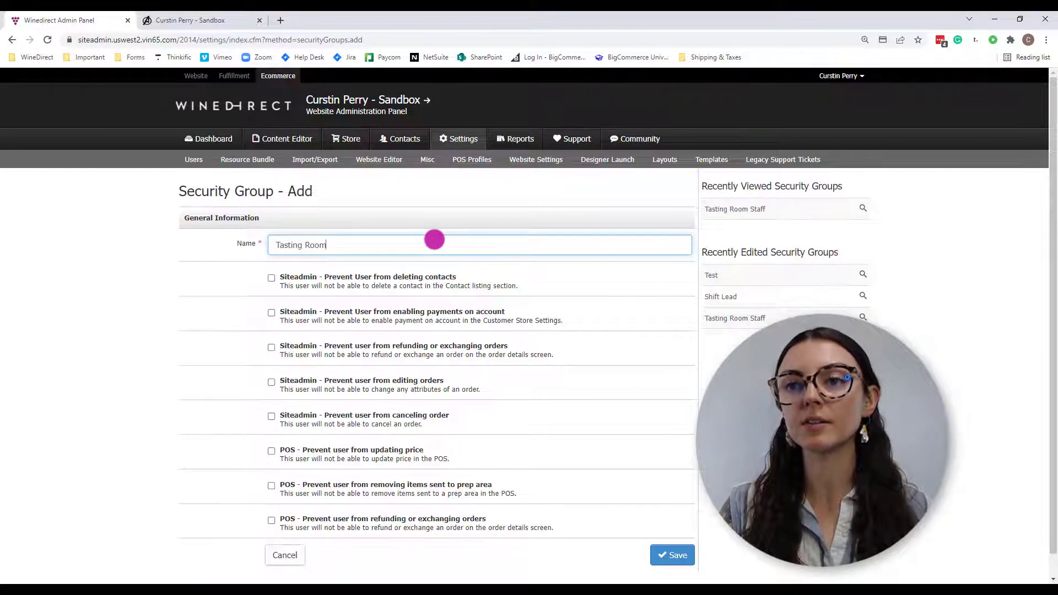
- Block deleting contacts, editing orders, canceling orders and POS price updates, then save the group
scroll(434, 240, "down", 1)
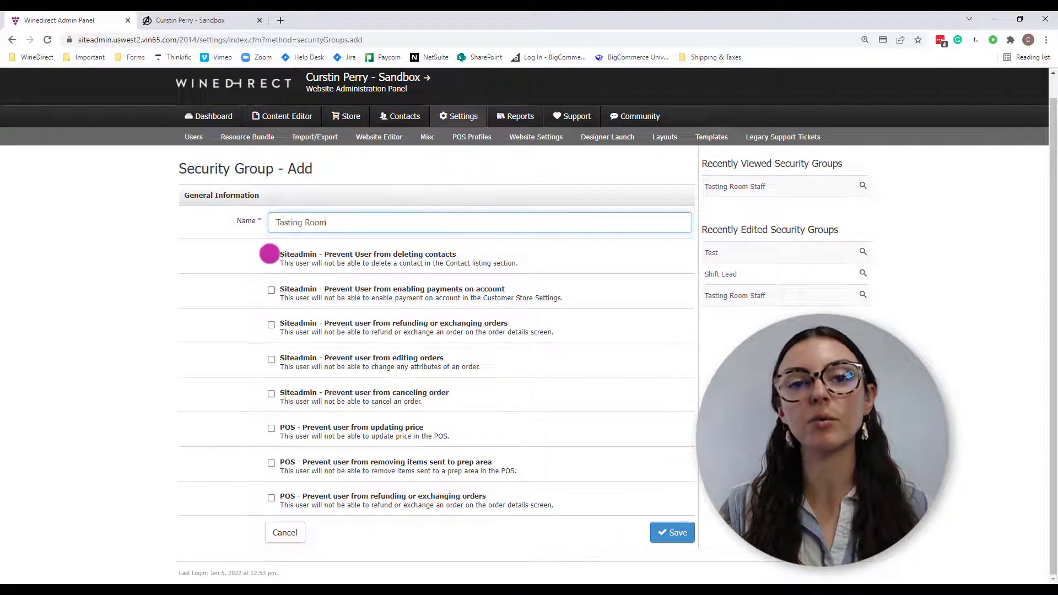
left_click(270, 254)
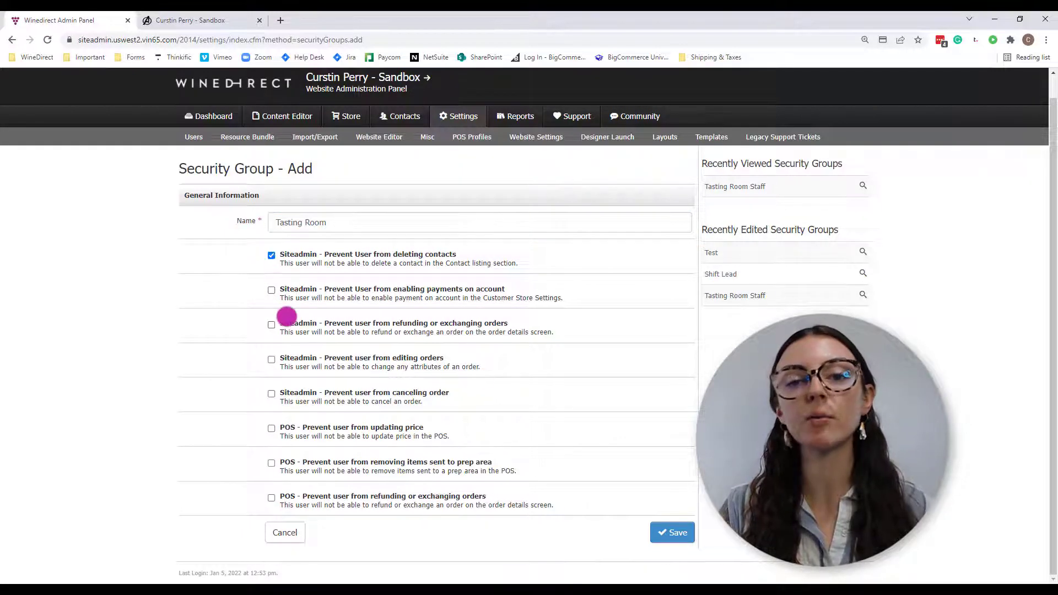
left_click(271, 359)
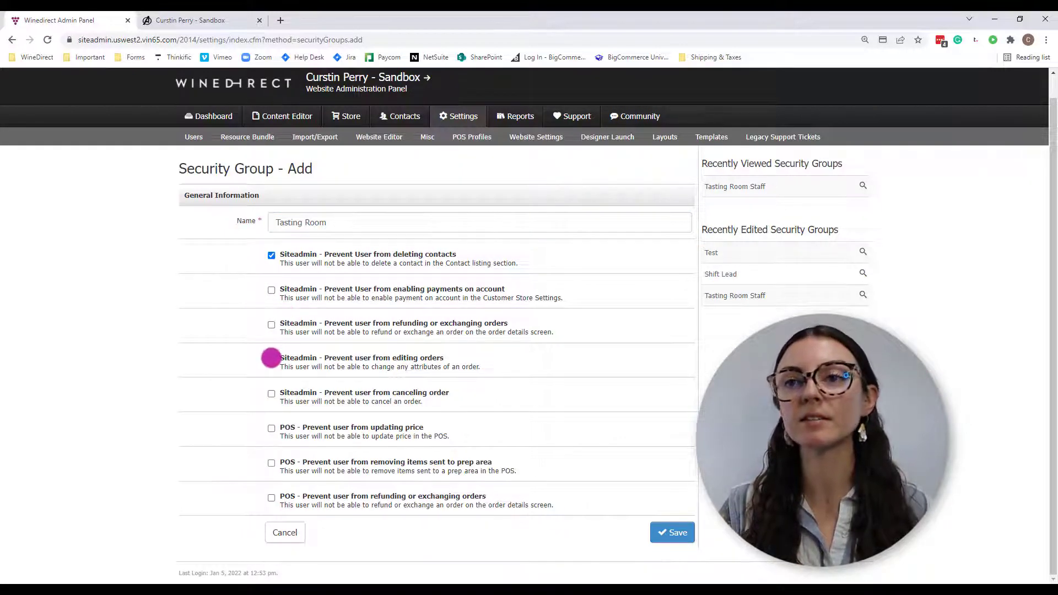
left_click(271, 393)
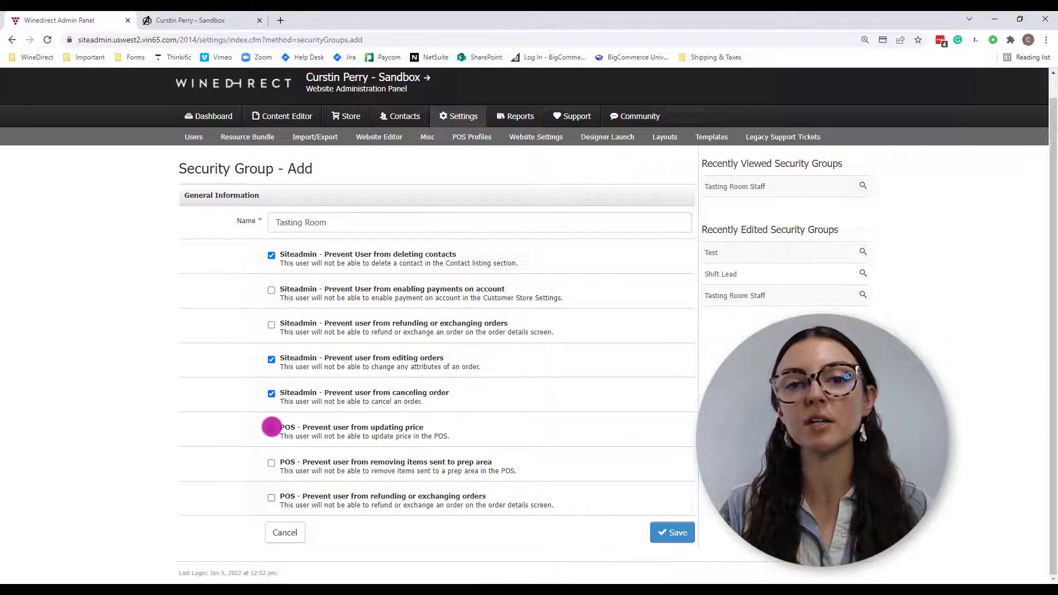
left_click(271, 428)
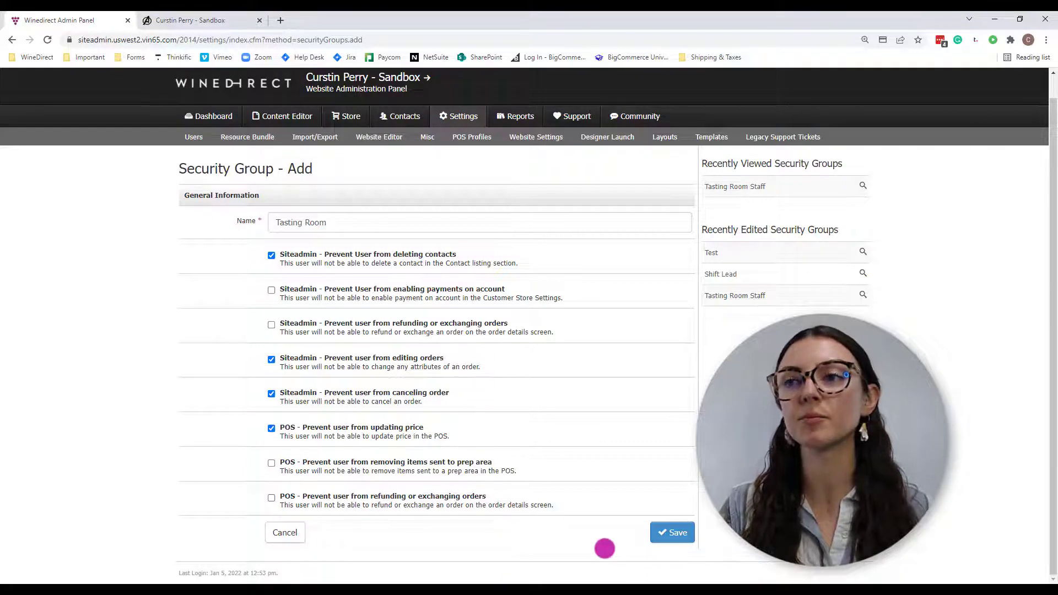
left_click(668, 533)
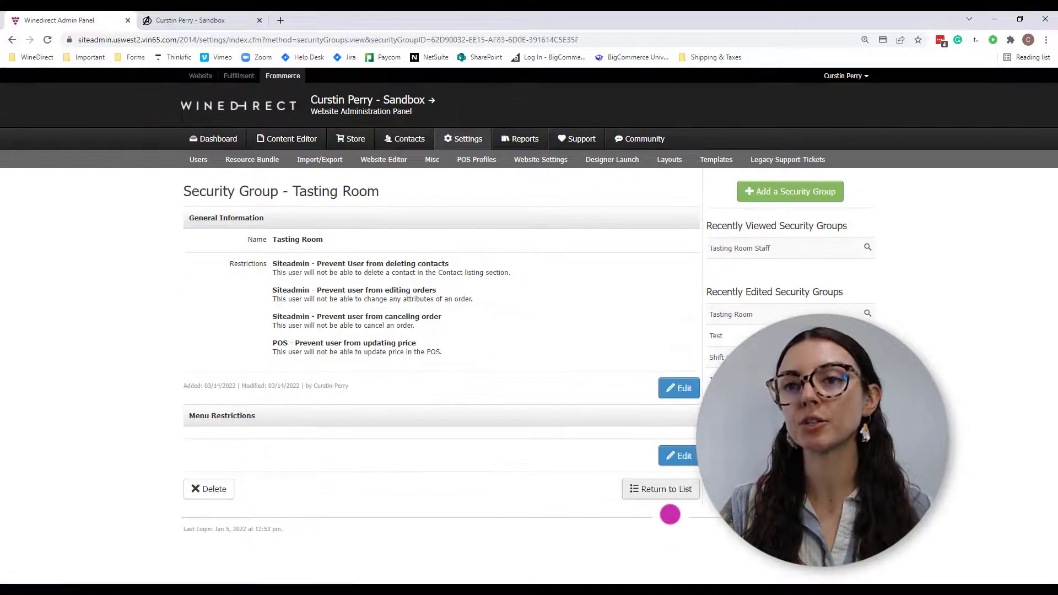
- Edit the group's menu restrictions and tick store and its Orders item
left_click(683, 457)
scroll(413, 436, "down", 5)
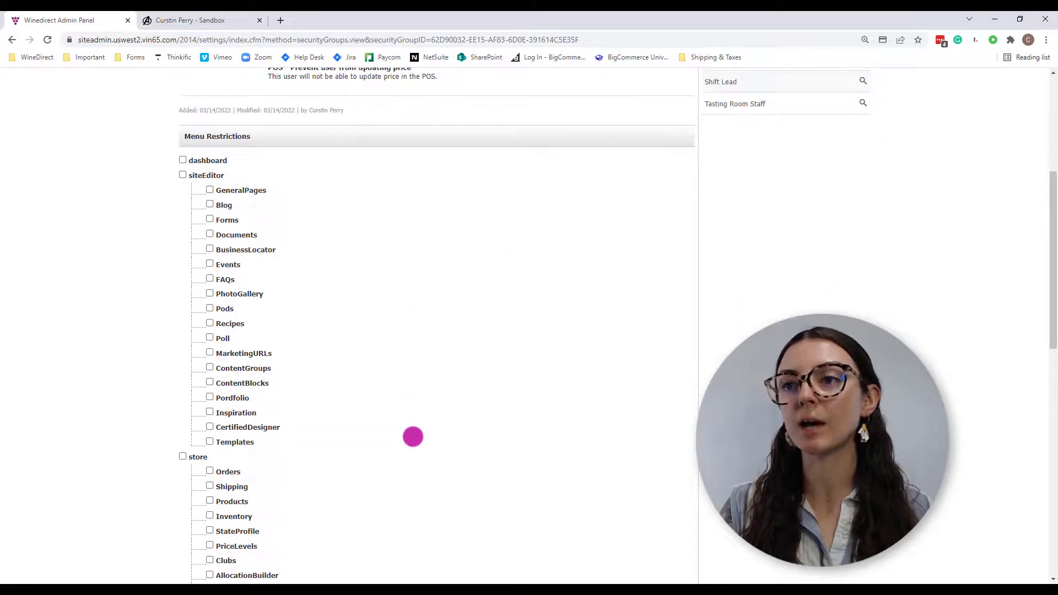
left_click(182, 456)
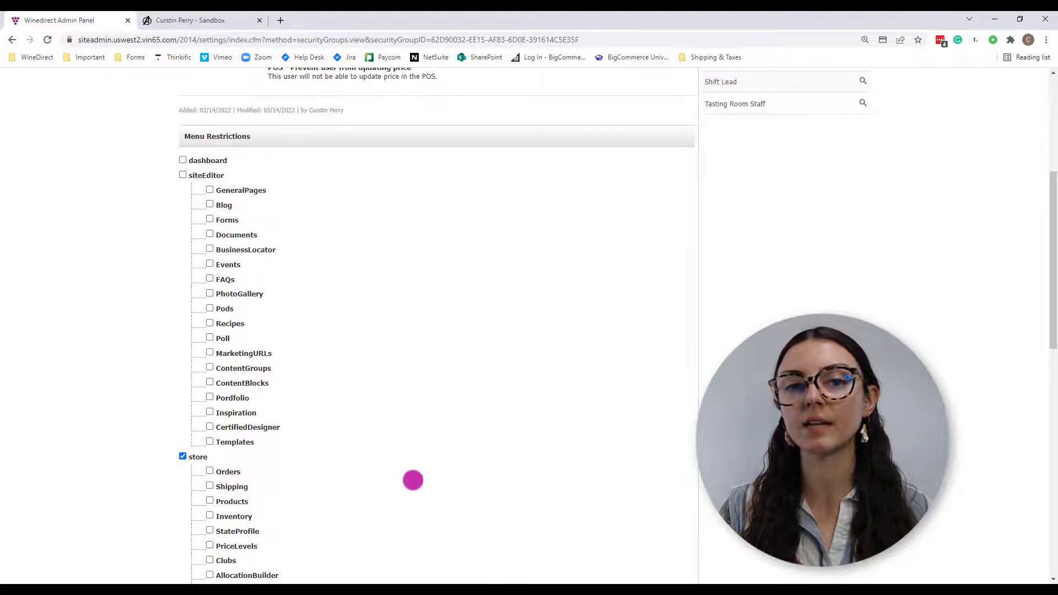
scroll(413, 480, "down", 3)
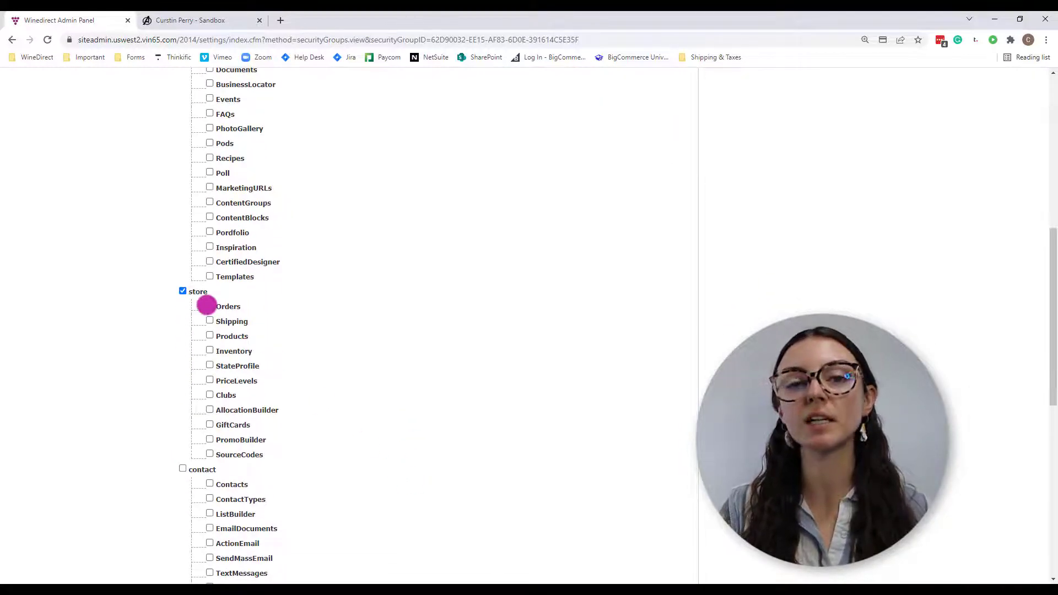
left_click(209, 305)
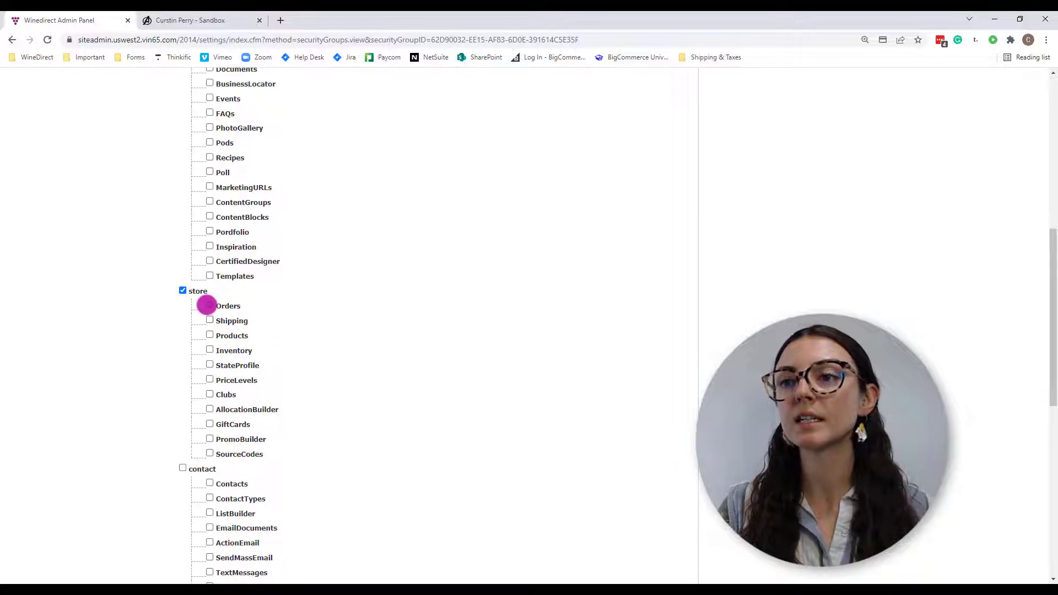
- Tick contact with Contacts, ContactTypes and Campaigns, then save the menu restrictions
scroll(207, 314, "down", 2)
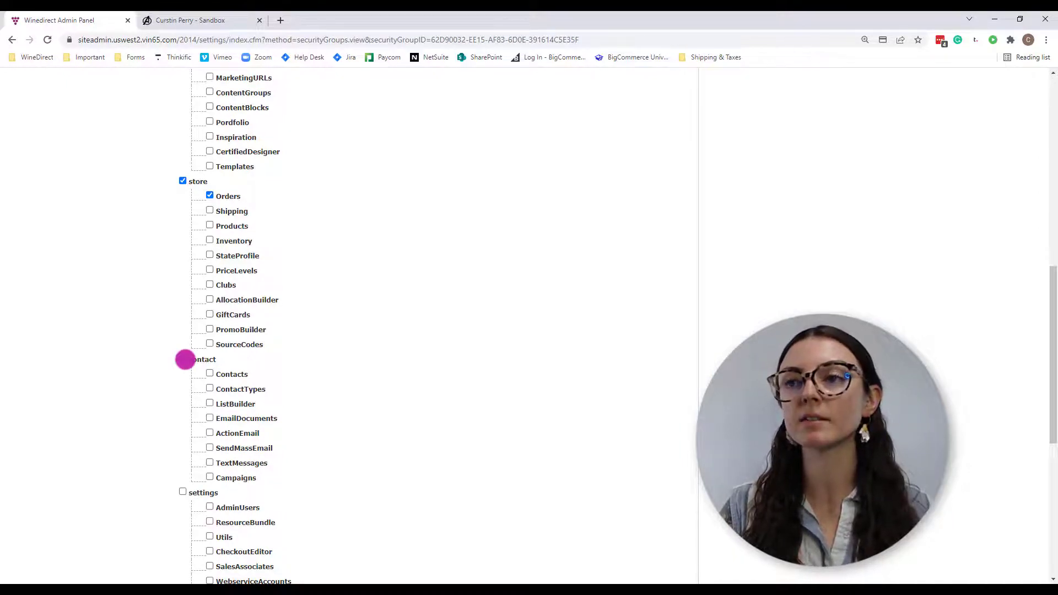
left_click(184, 358)
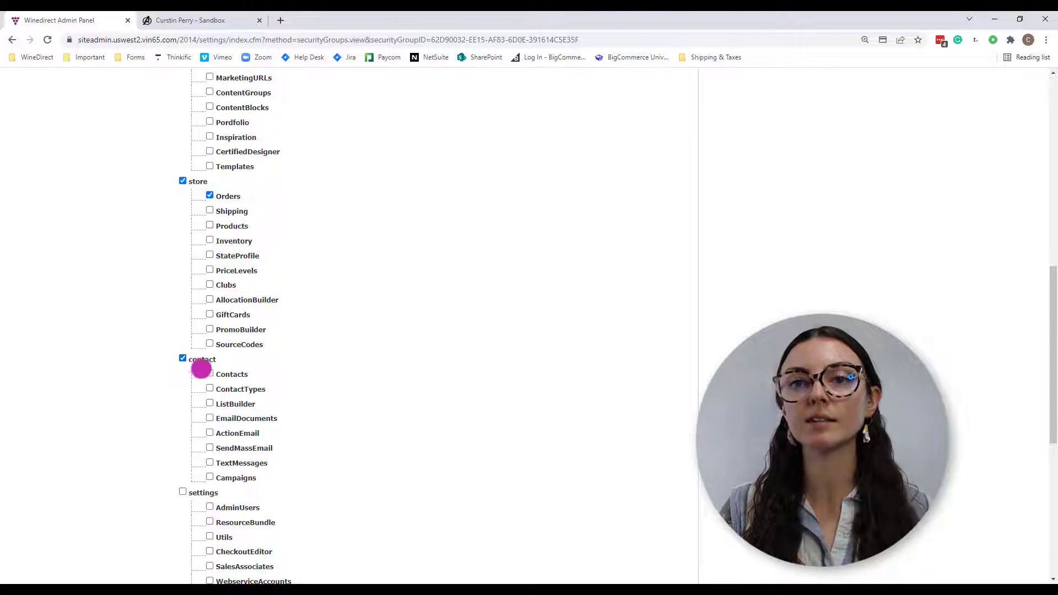
left_click(210, 374)
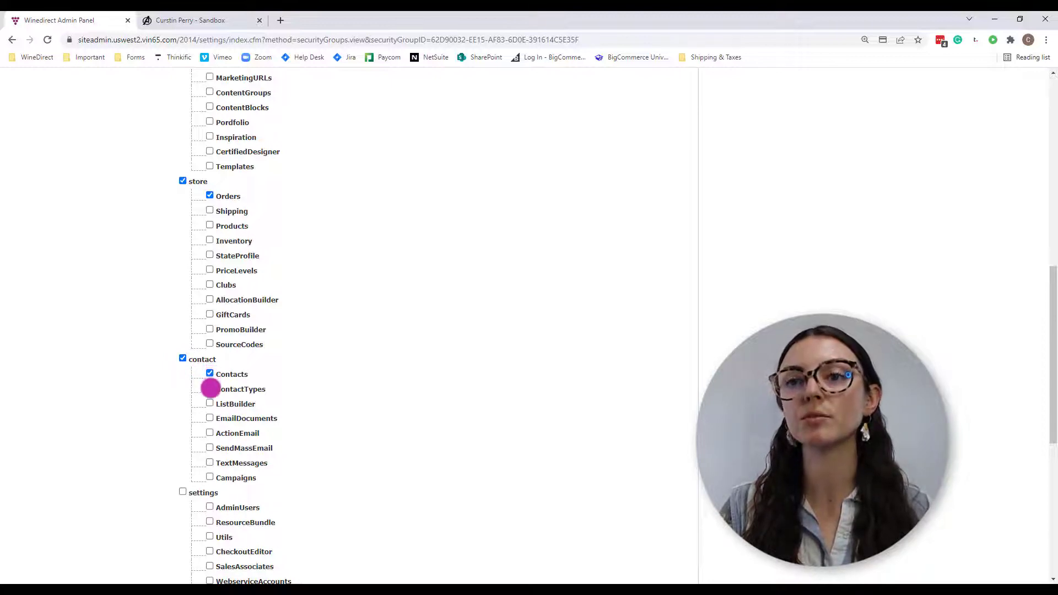
left_click(210, 388)
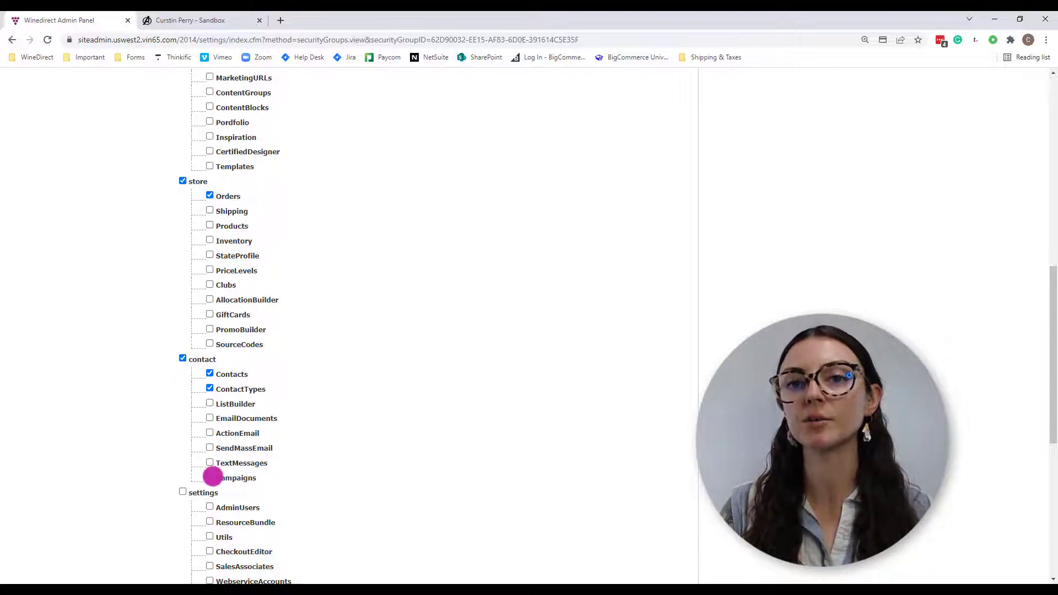
left_click(210, 476)
scroll(584, 472, "down", 4)
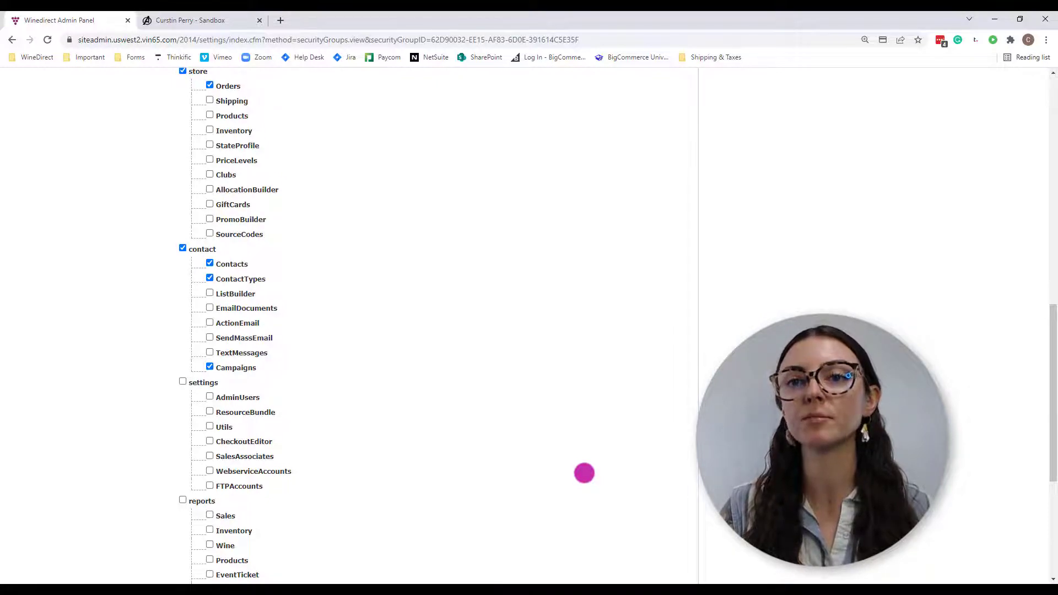
scroll(584, 473, "down", 5)
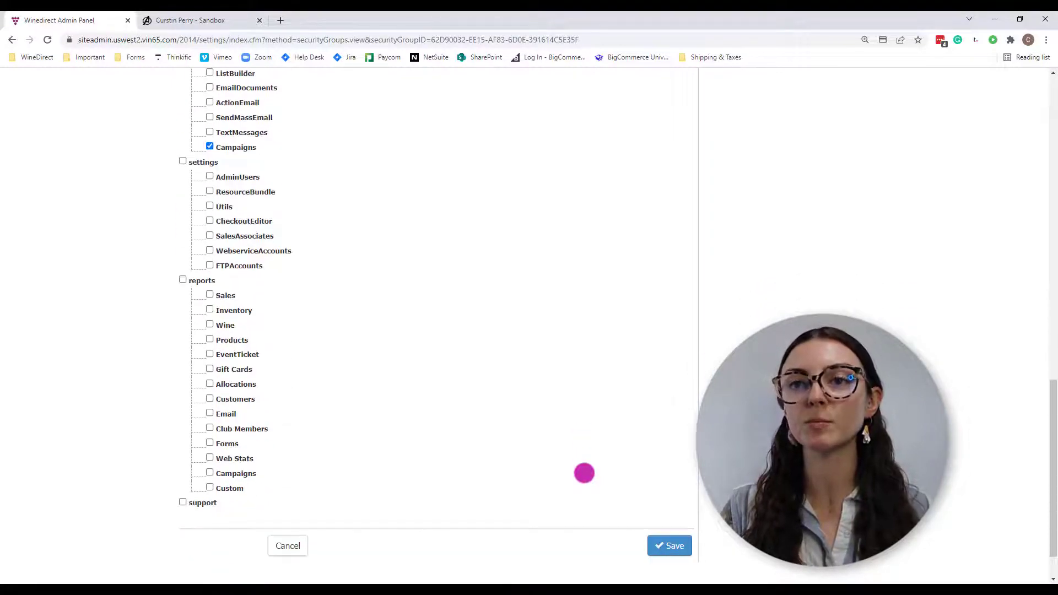
left_click(667, 496)
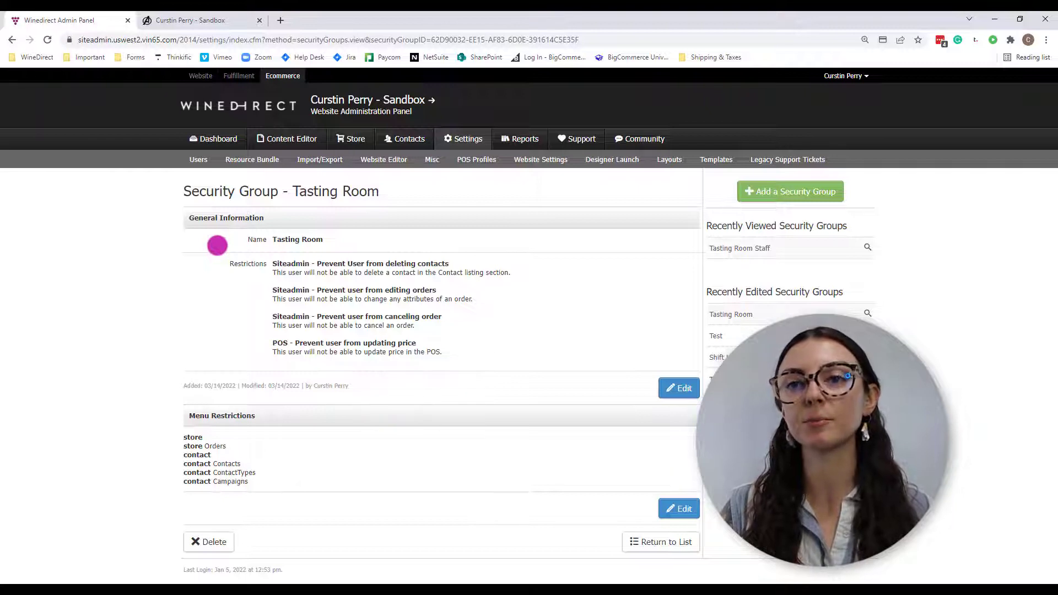
- Go to Users > Admin Users and start adding a new admin user
mouse_move(197, 159)
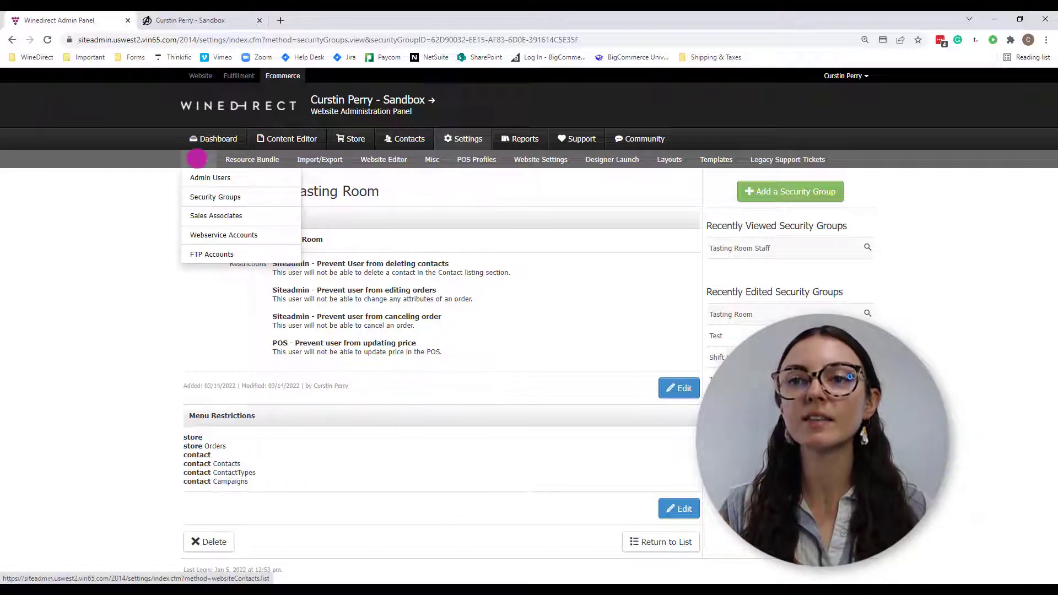
left_click(223, 177)
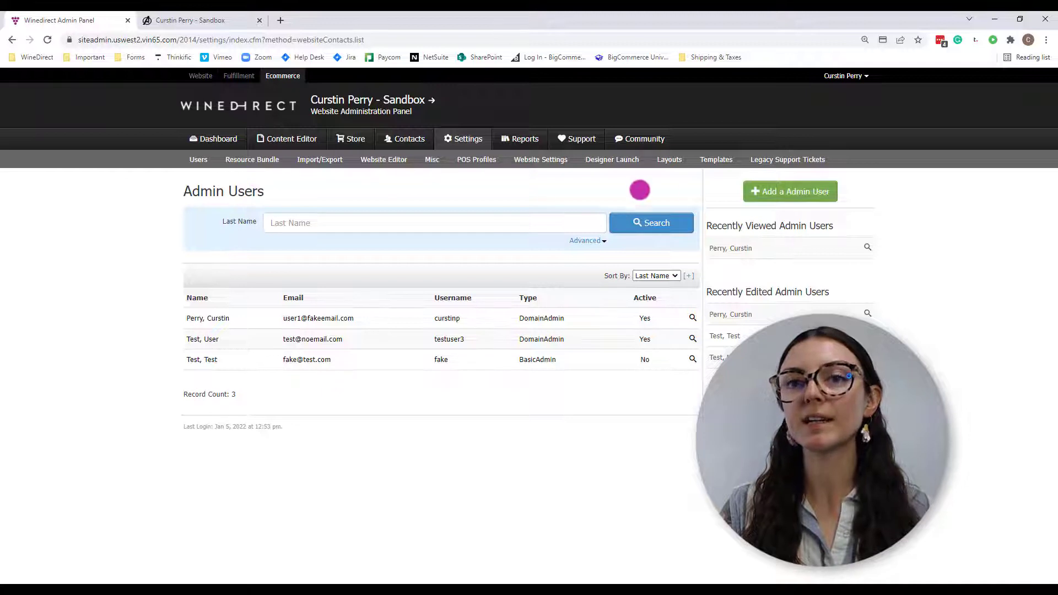
left_click(792, 194)
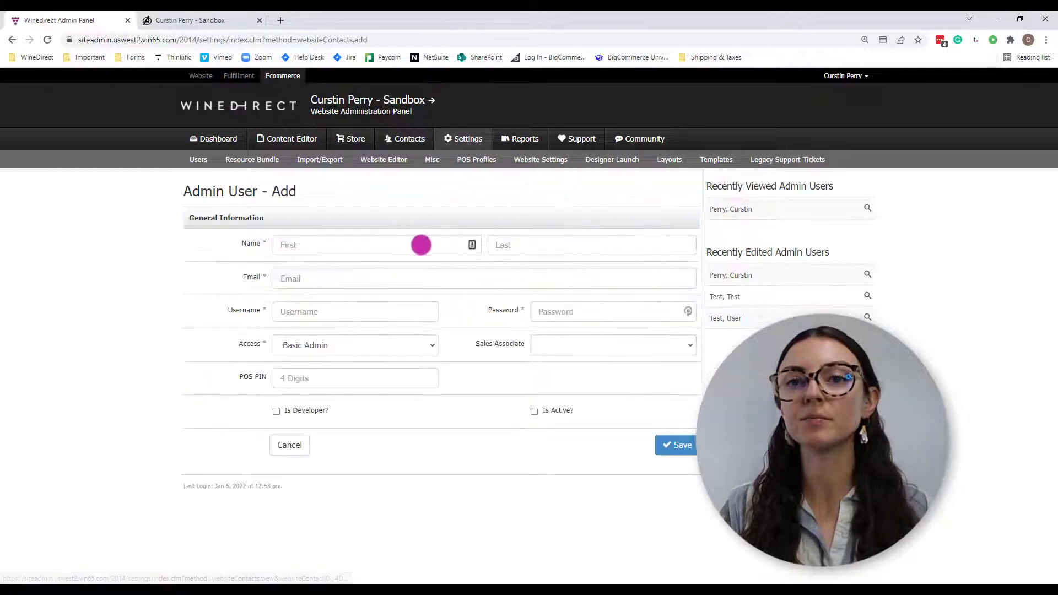
- Enter the new user's first name, last name and e-mail address
left_click(420, 245)
type("Ted")
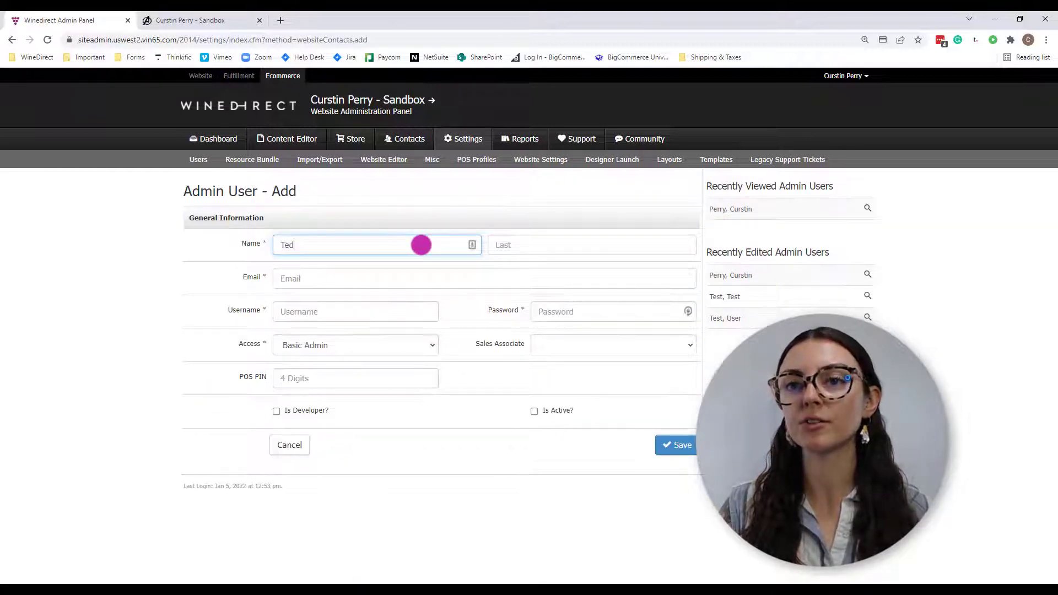
key("Tab")
type("Mosby")
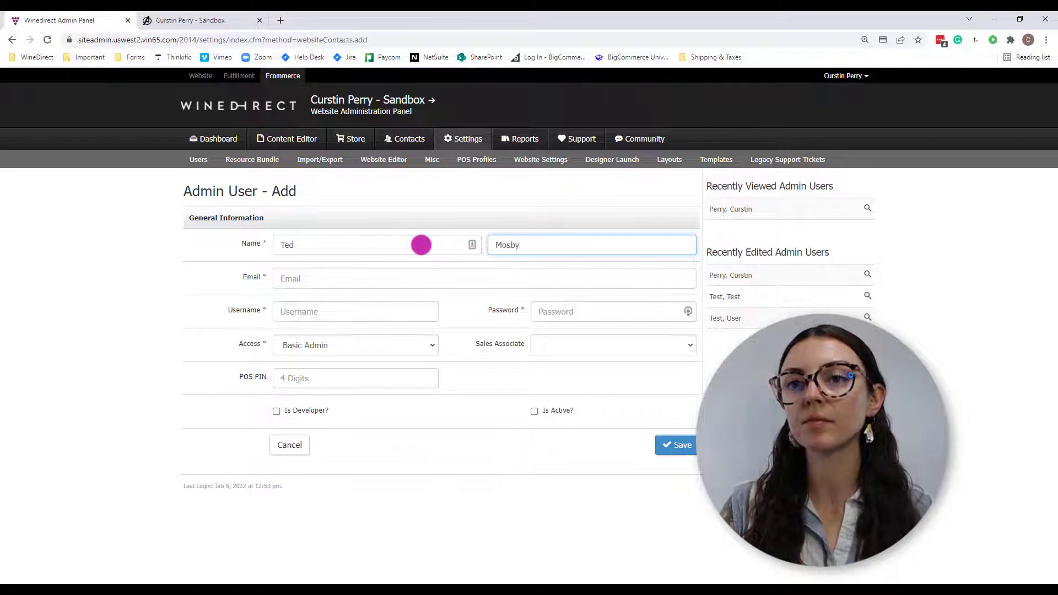
left_click(414, 283)
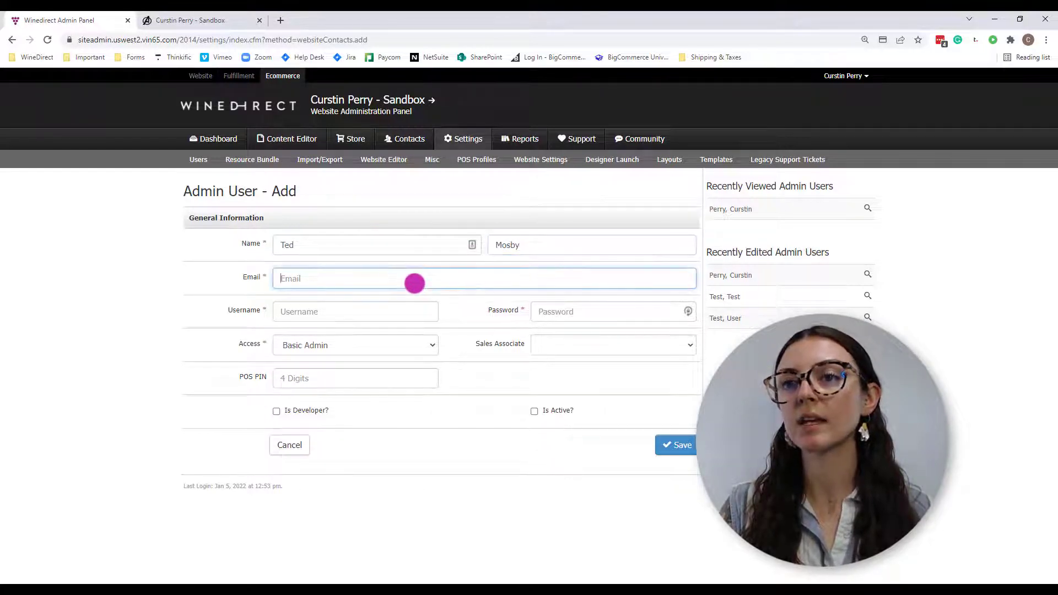
type("fakeemail#")
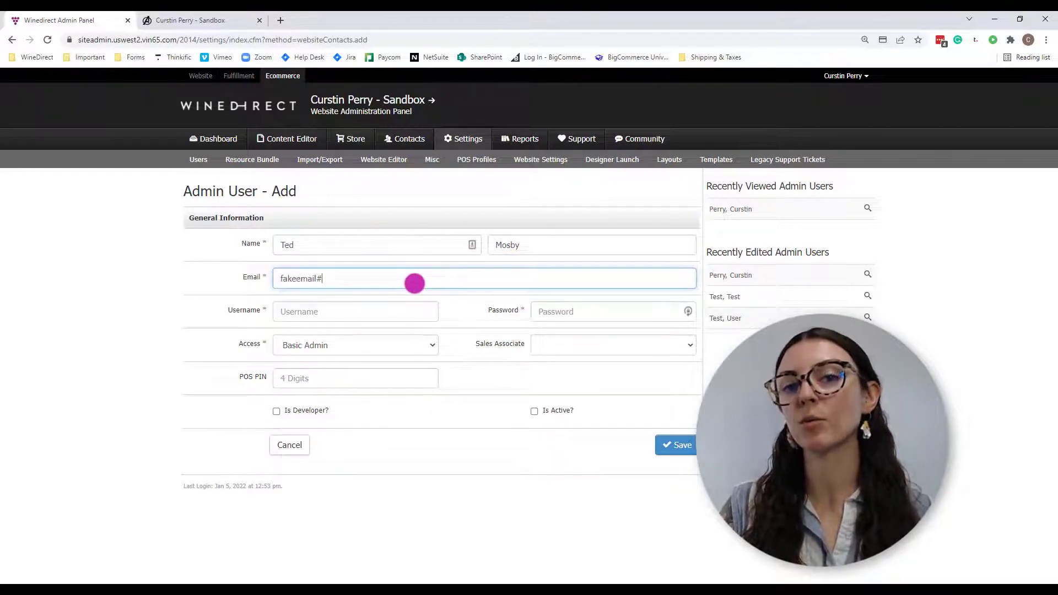
key("BackSpace")
type("@noemail.cm")
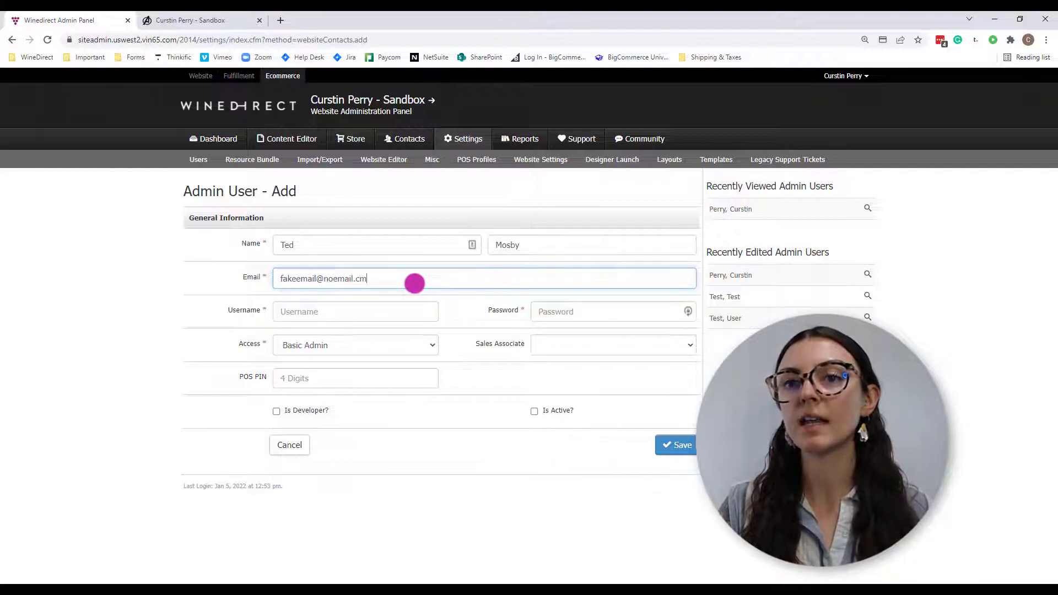
key("BackSpace")
type("om")
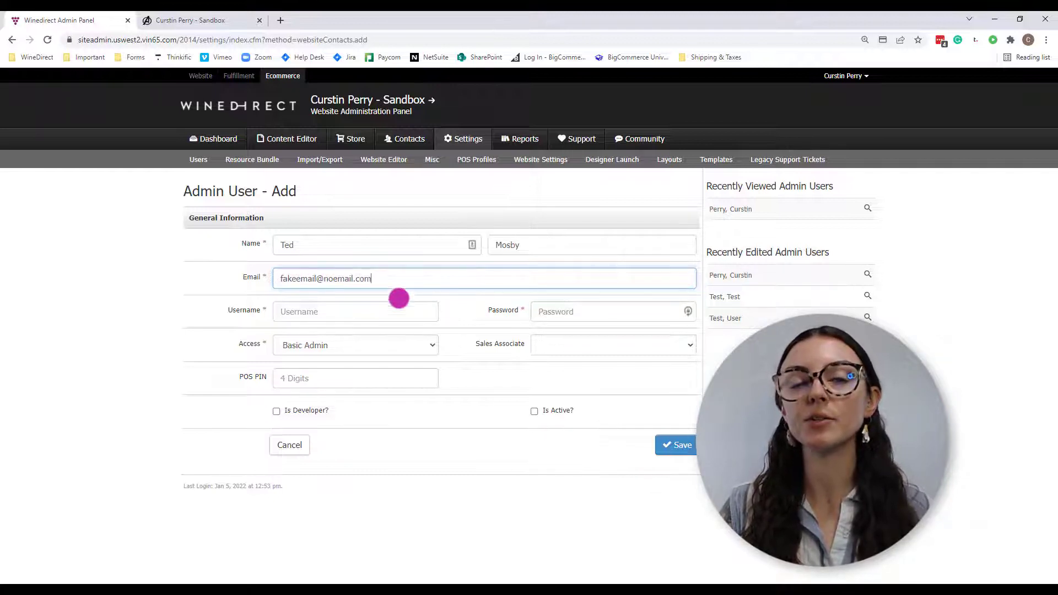
- Enter the user's username and account password
left_click(383, 313)
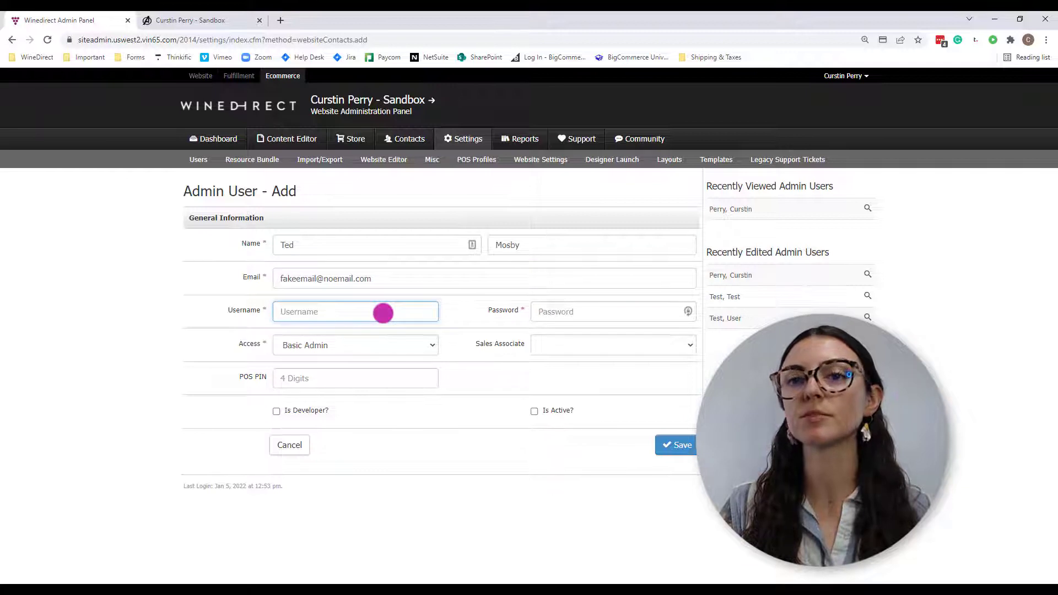
type("teddywestside")
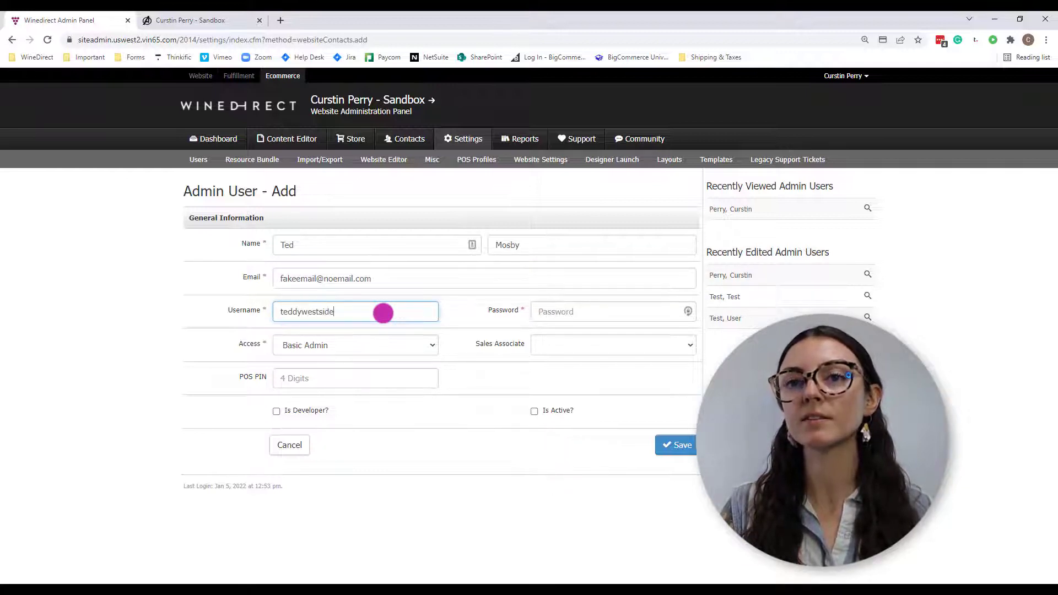
left_click(602, 303)
type("•••")
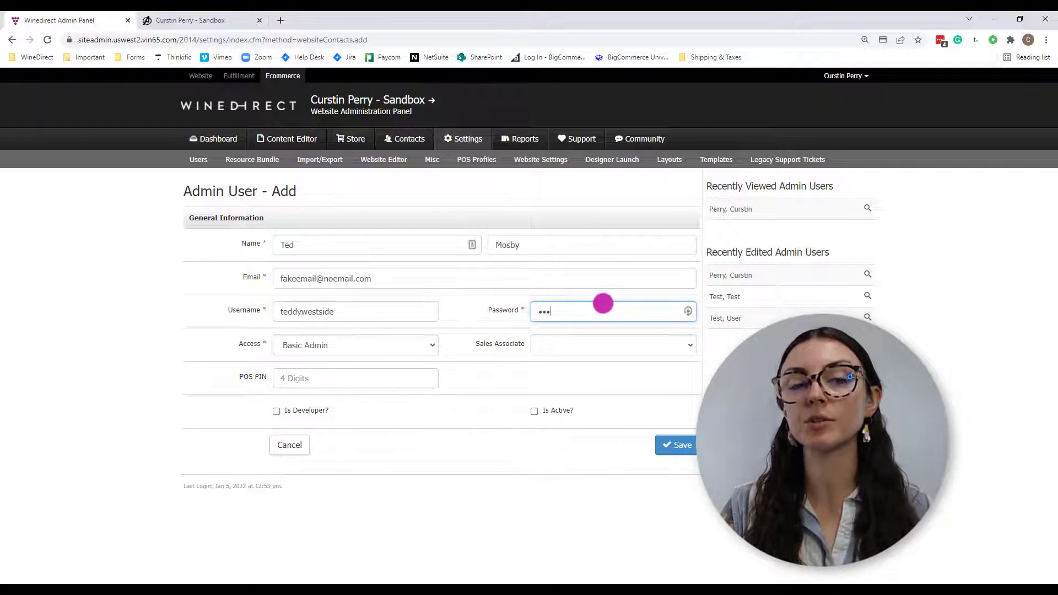
type("•••")
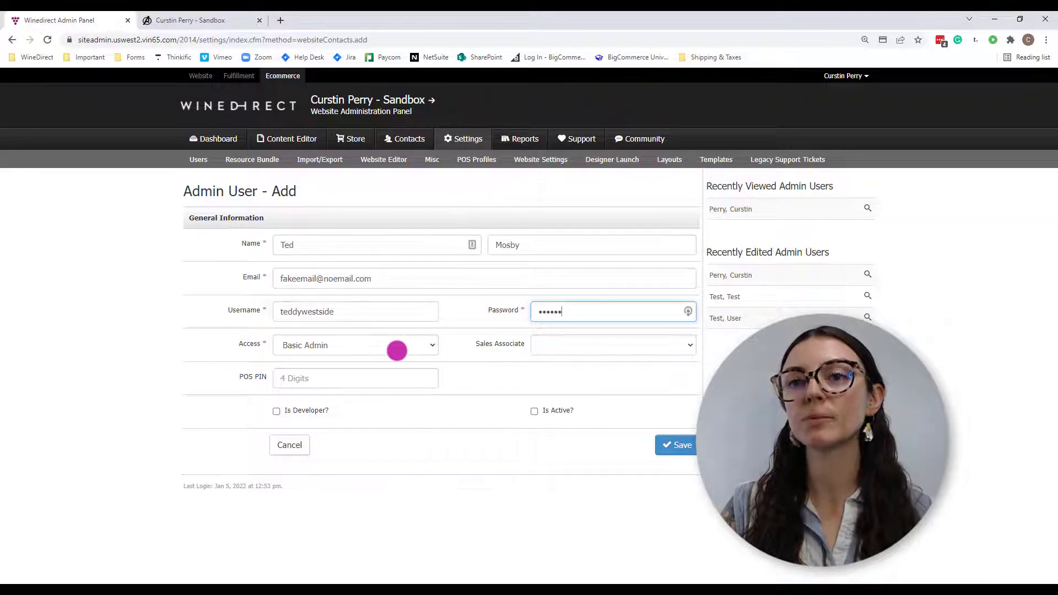
- Choose Tasting Room as the new user's access level
left_click(397, 350)
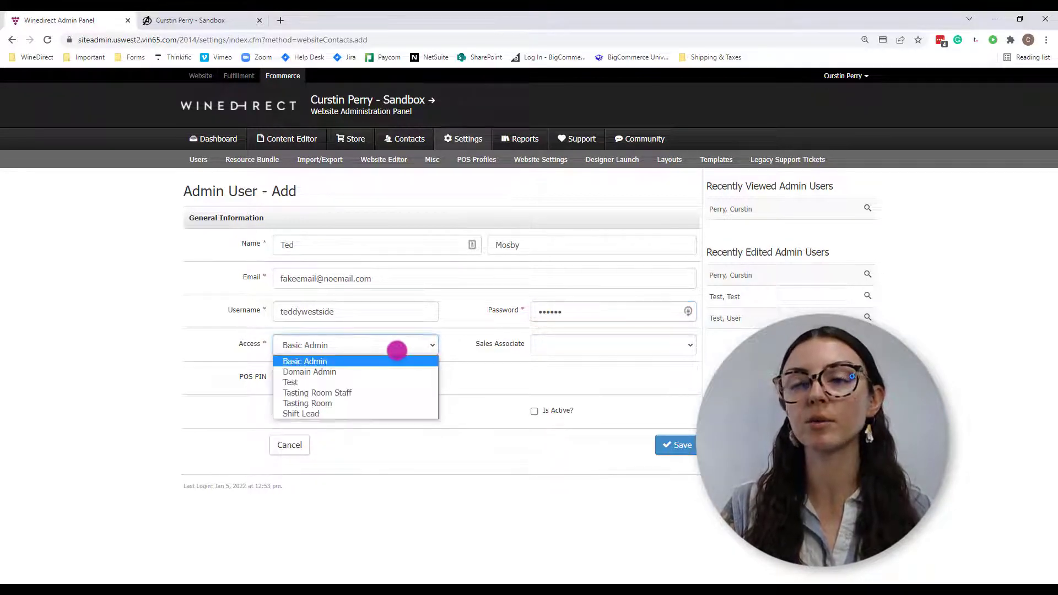
left_click(391, 361)
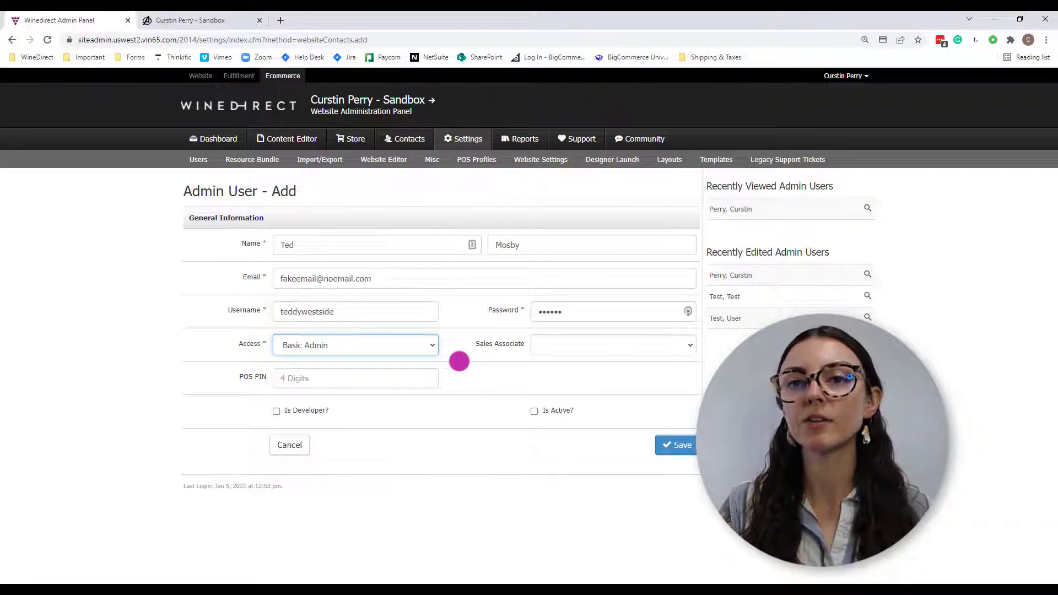
left_click(393, 349)
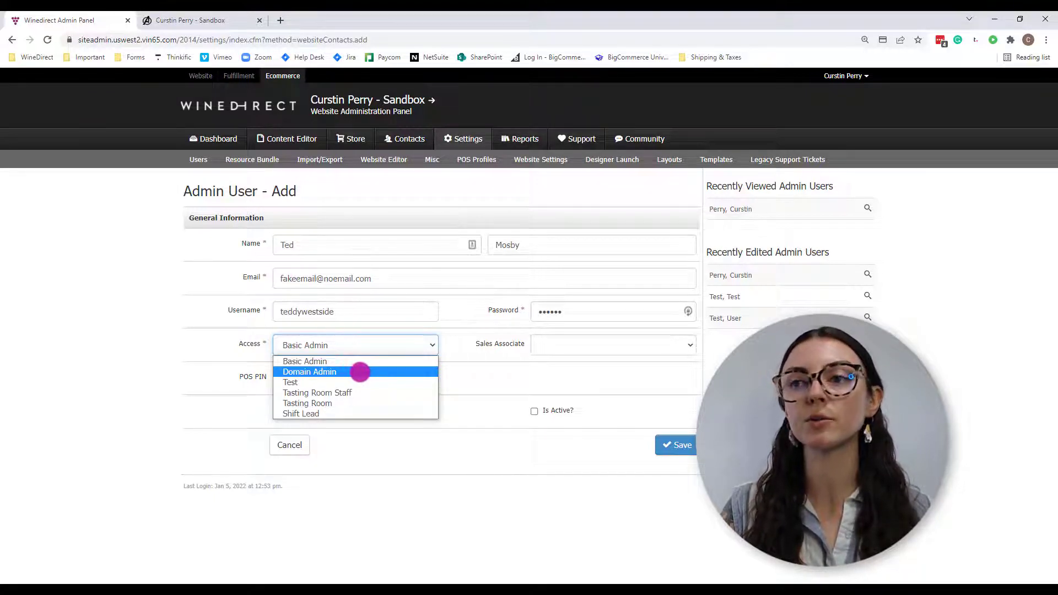
key("Down")
key("Down")
key("Up")
key("Up")
key("Up")
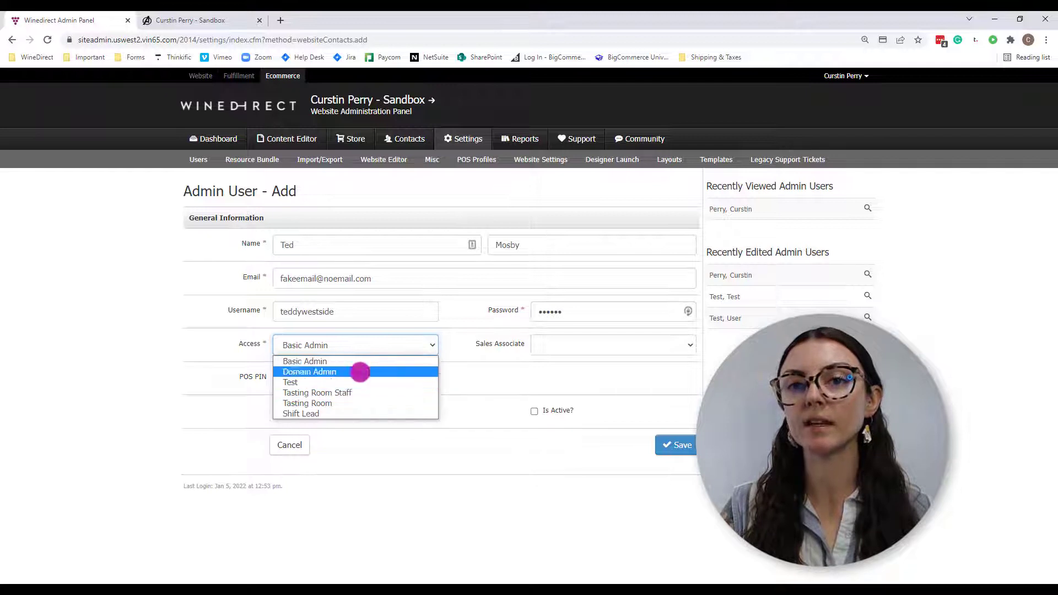
key("Down")
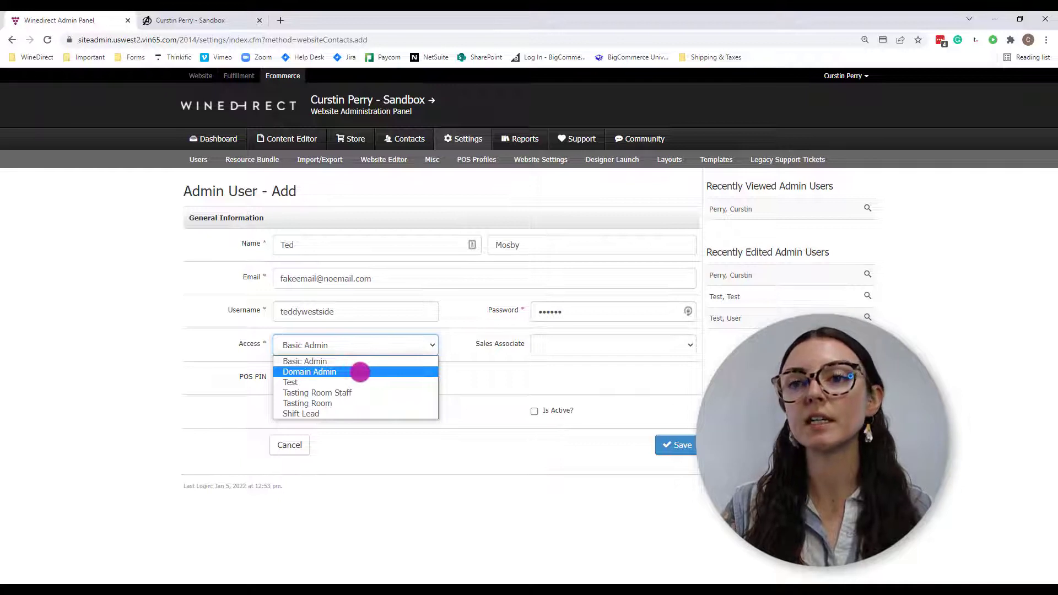
key("Down")
key("Down")
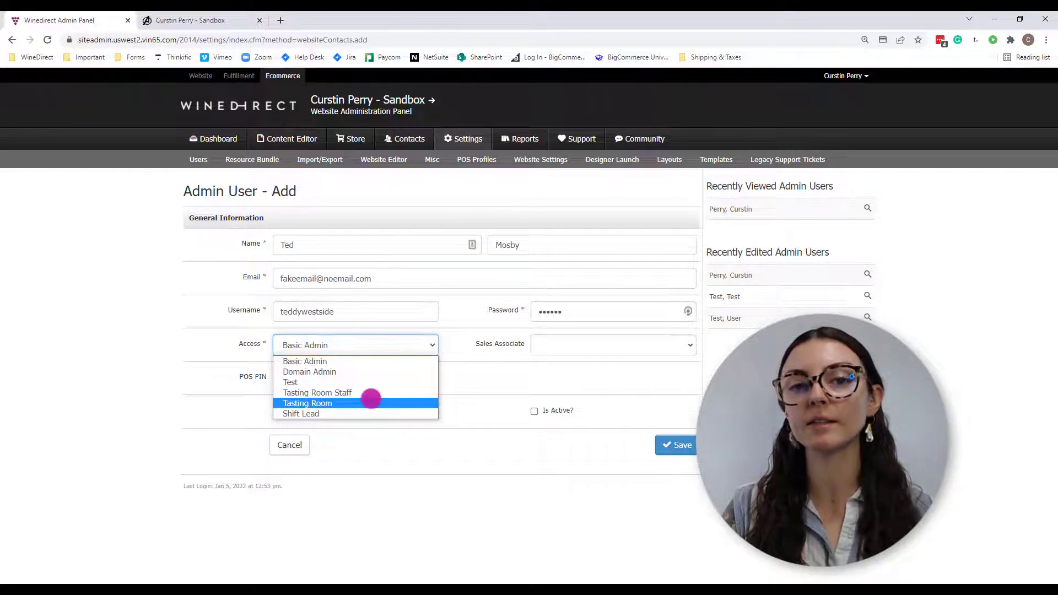
left_click(373, 400)
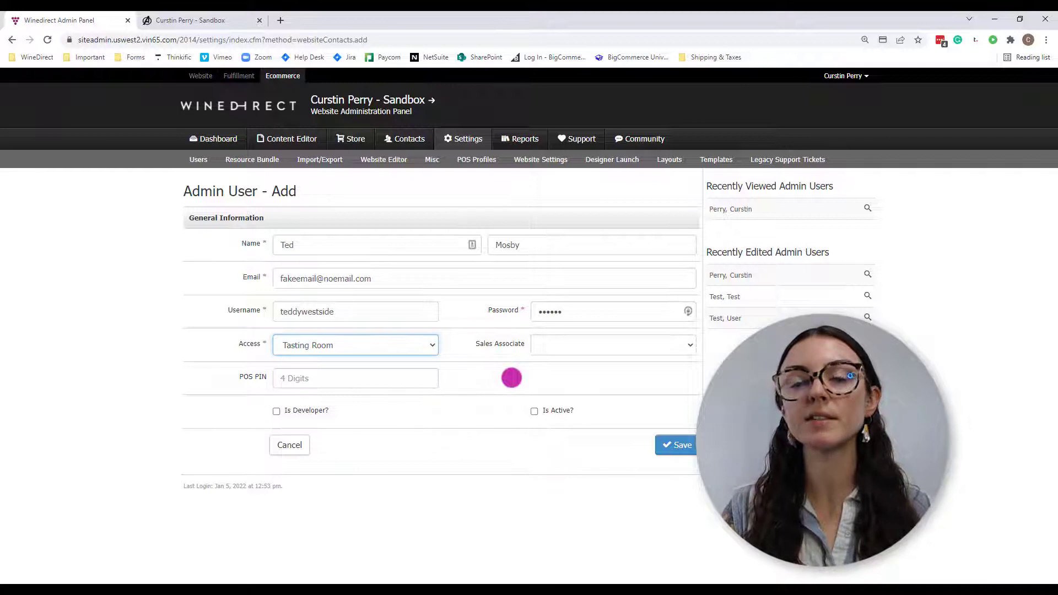
left_click(578, 347)
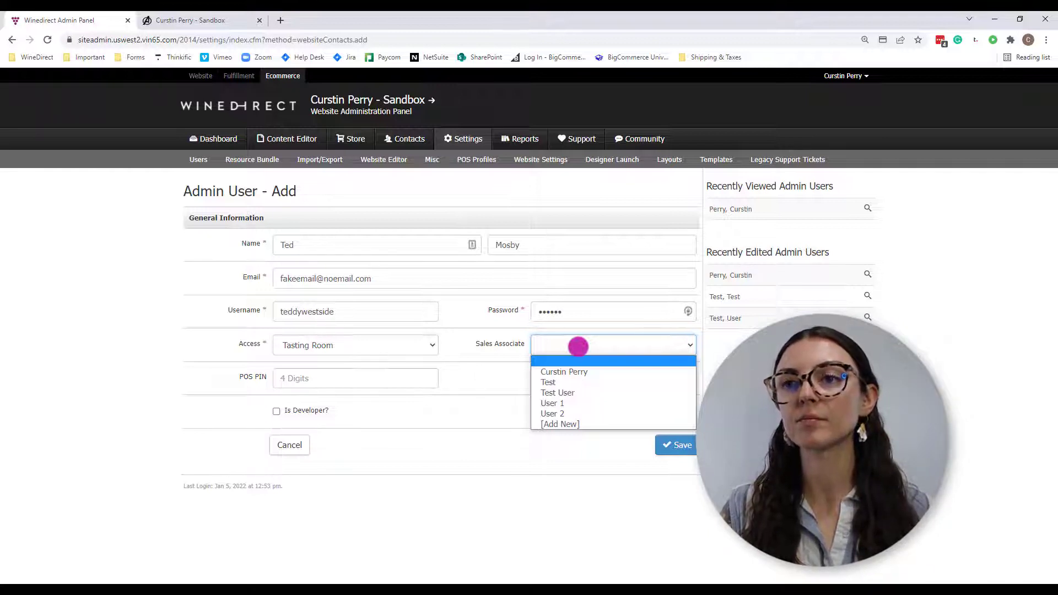
- Create an active sales associate named after the user and assign it to them
left_click(600, 423)
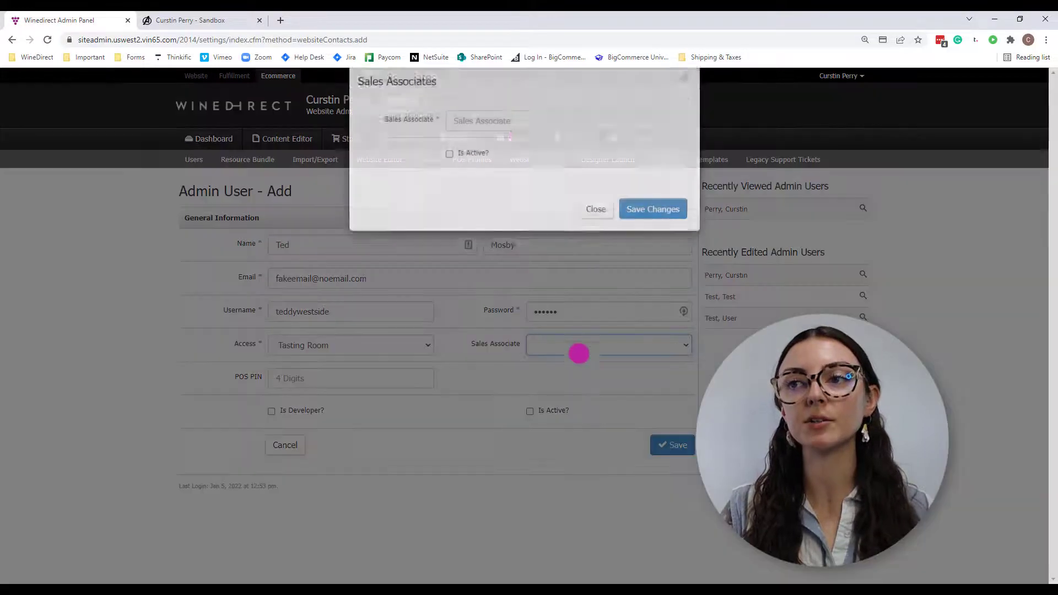
left_click(514, 141)
type("Ted Mosby")
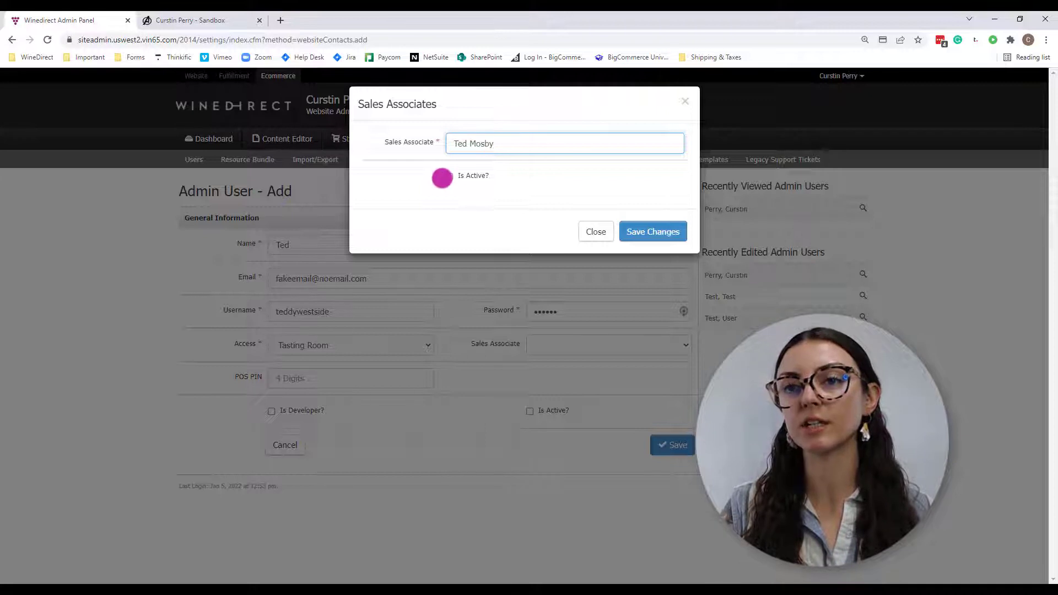
left_click(445, 177)
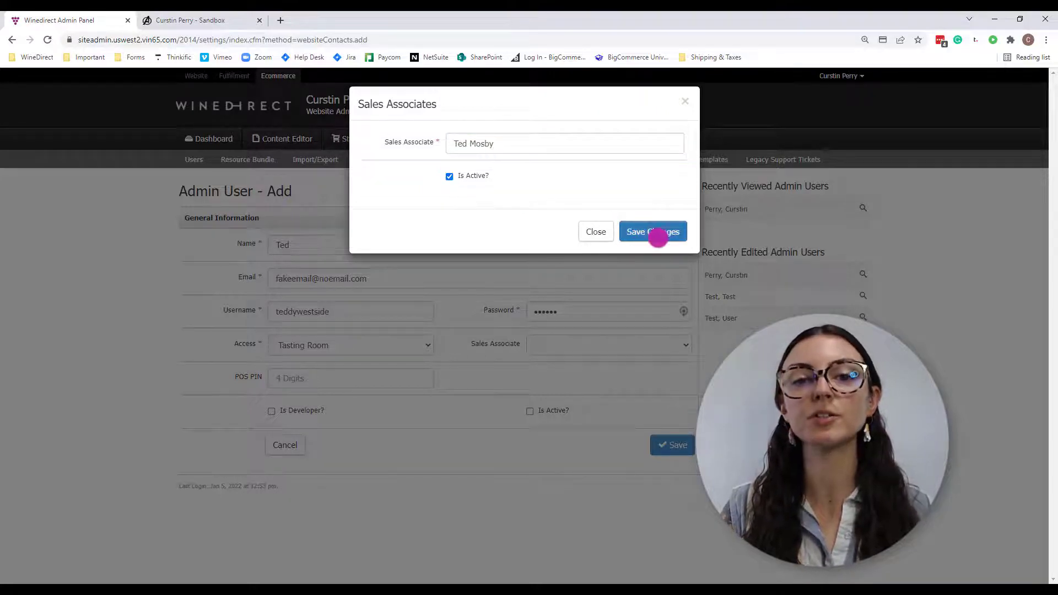
left_click(657, 236)
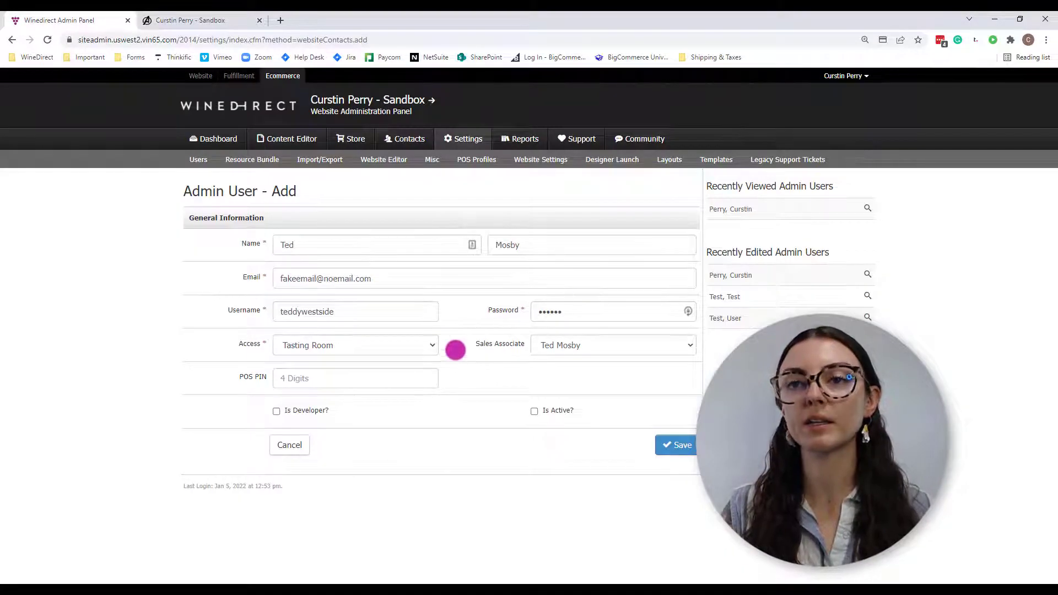
left_click(397, 381)
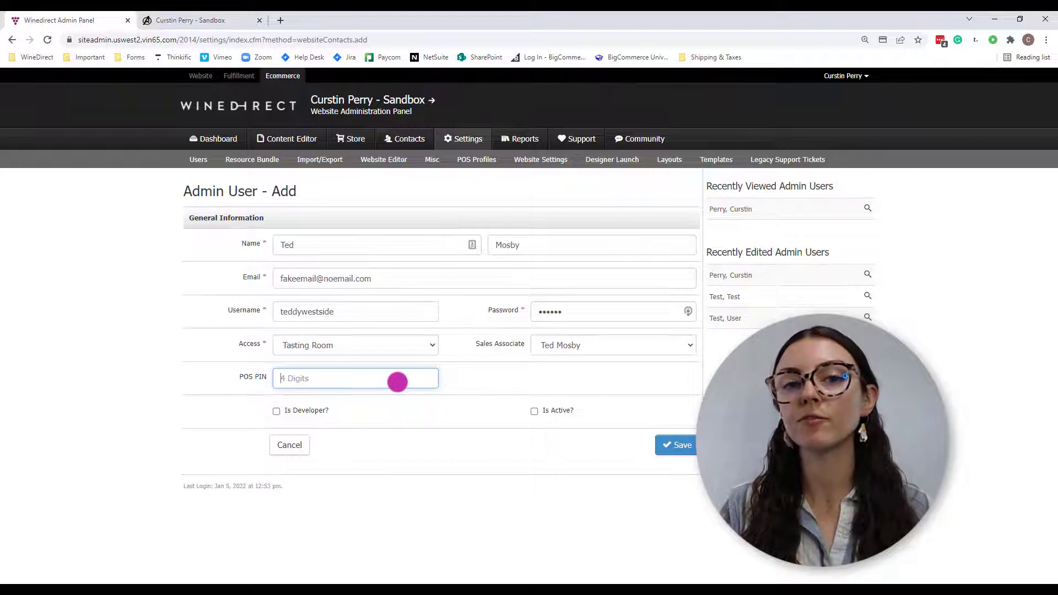
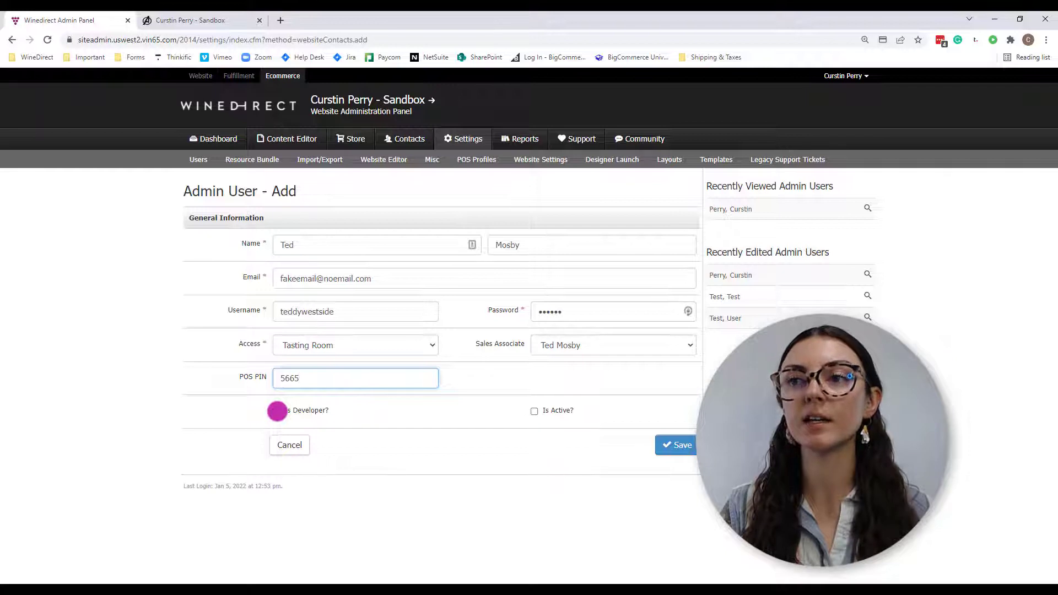
- Enter the four-digit POS PIN and mark the admin user as active
left_click(277, 411)
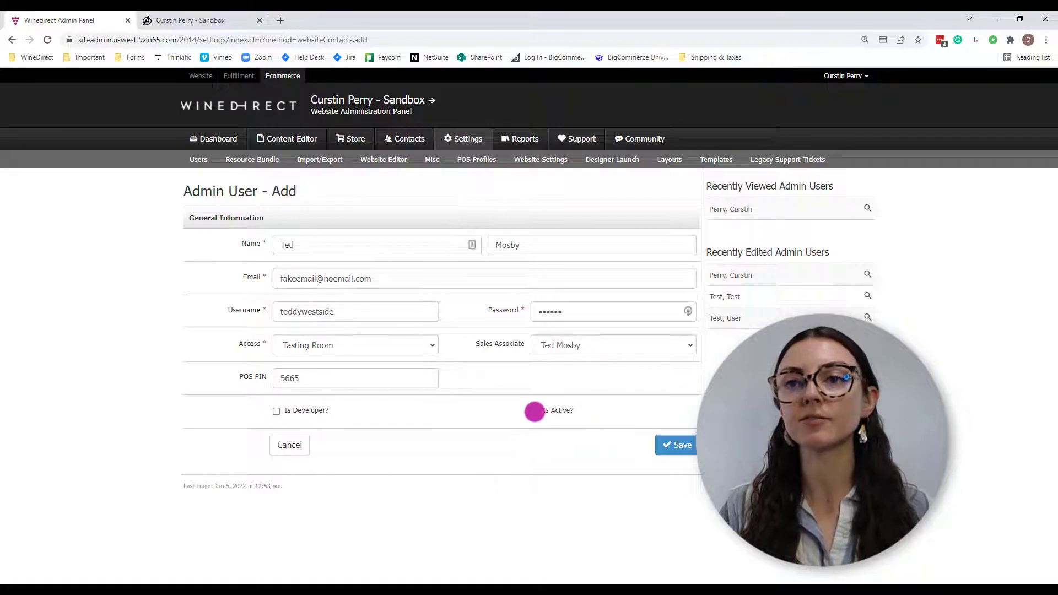
left_click(535, 411)
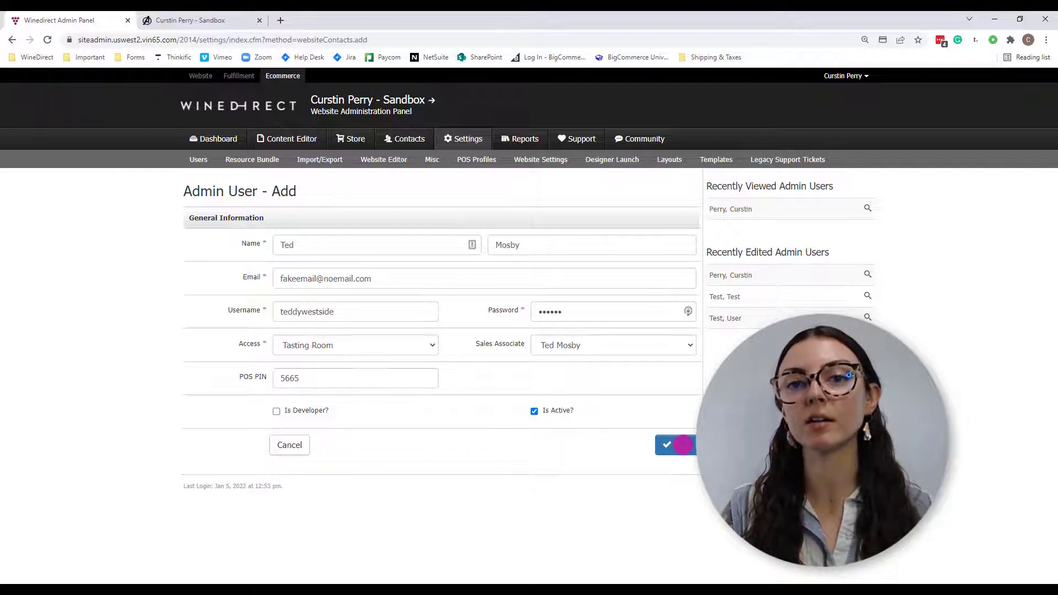
- Save the admin user, correcting the already-used e-mail before saving again
left_click(683, 444)
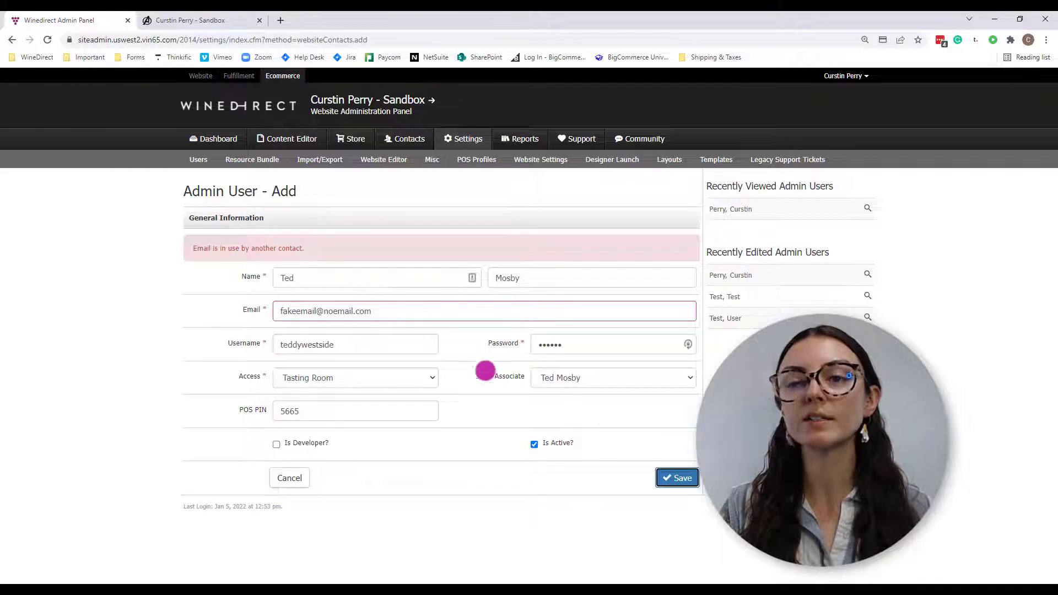
left_click(333, 311)
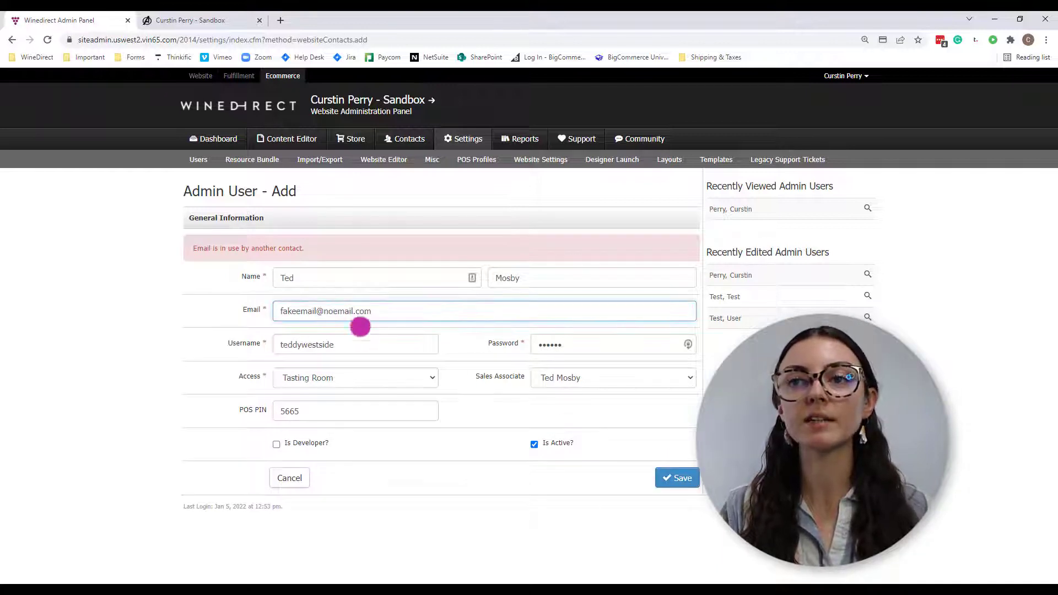
left_click(672, 480)
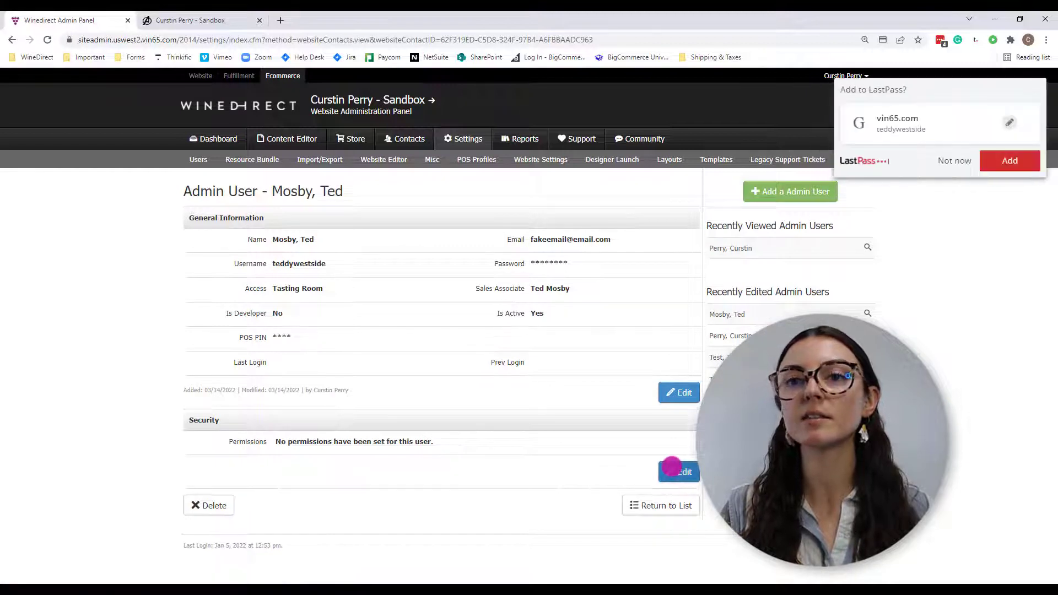
- Open the user's Security permissions for editing, dismiss the LastPass prompt, and review the checklist
left_click(672, 467)
scroll(584, 448, "down", 5)
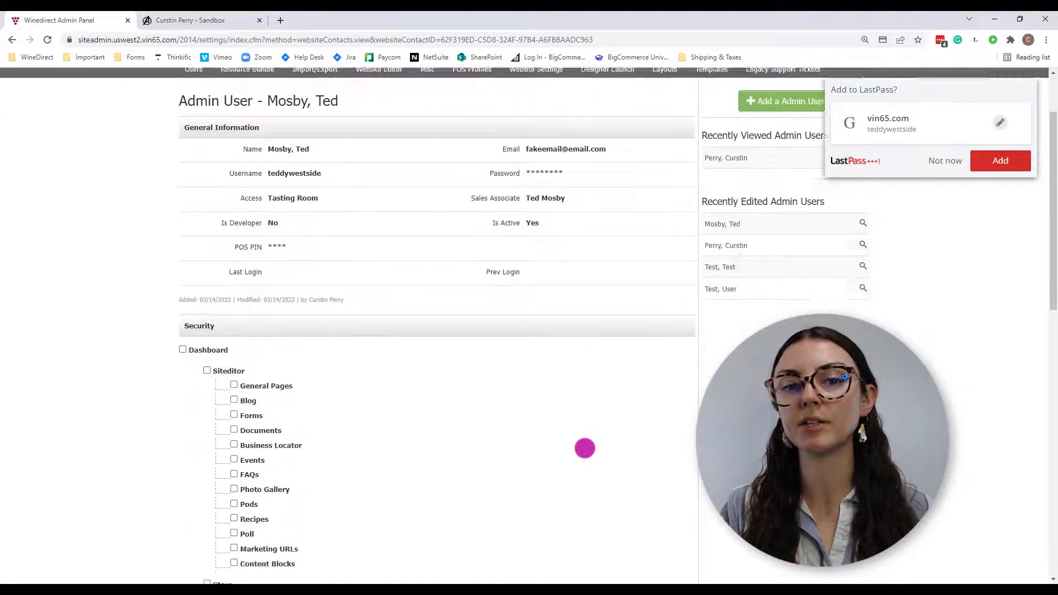
left_click(940, 156)
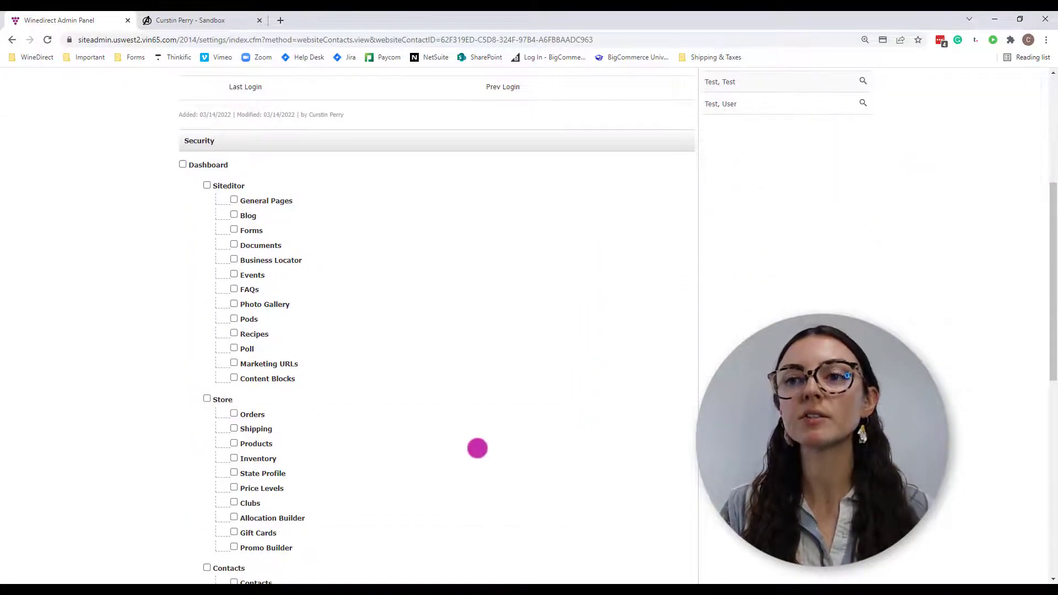
scroll(477, 447, "down", 1)
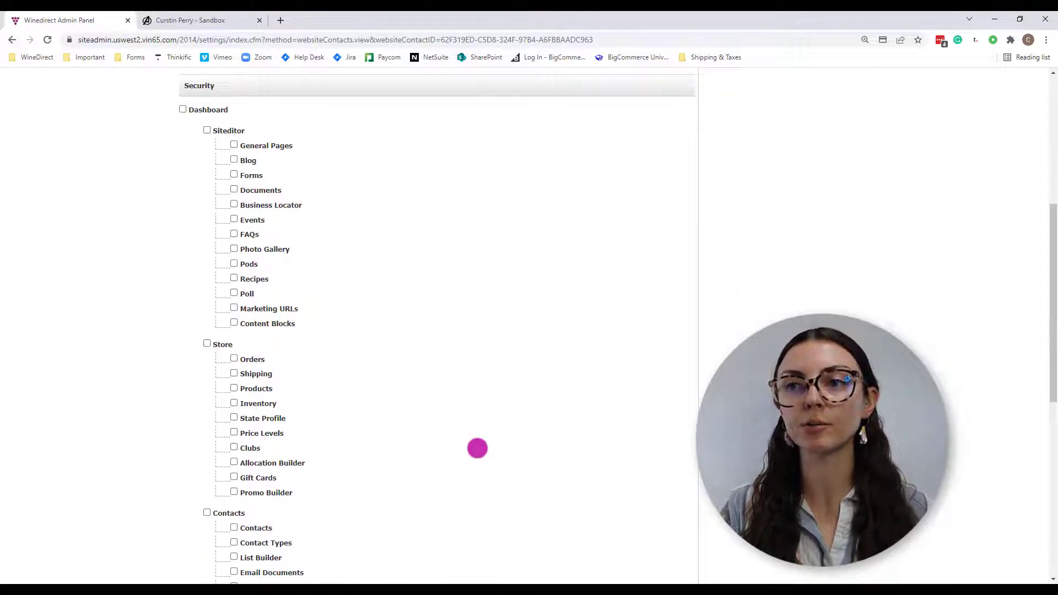
scroll(477, 448, "down", 2)
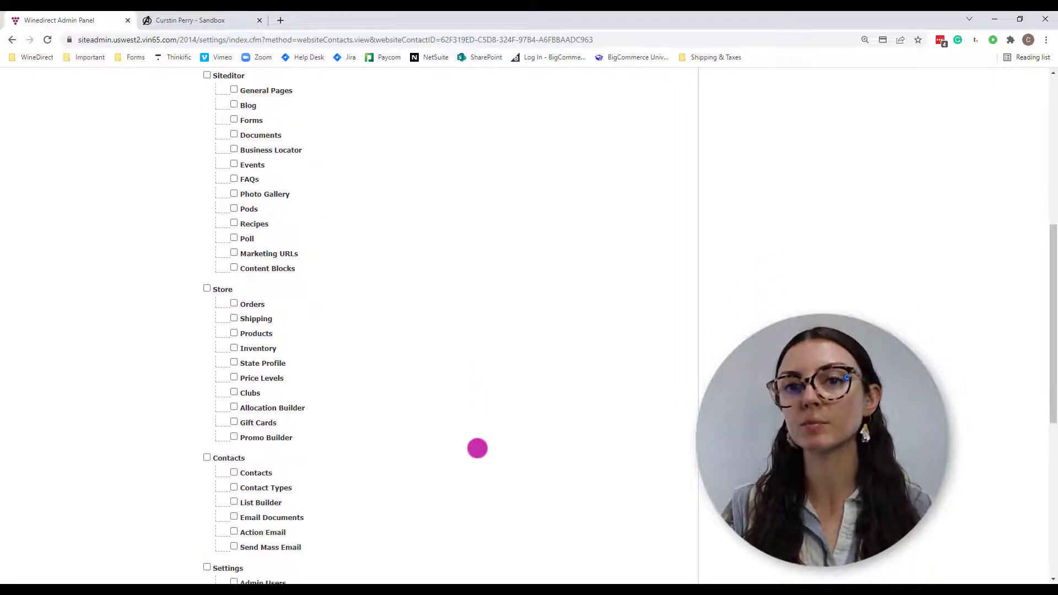
scroll(477, 448, "down", 3)
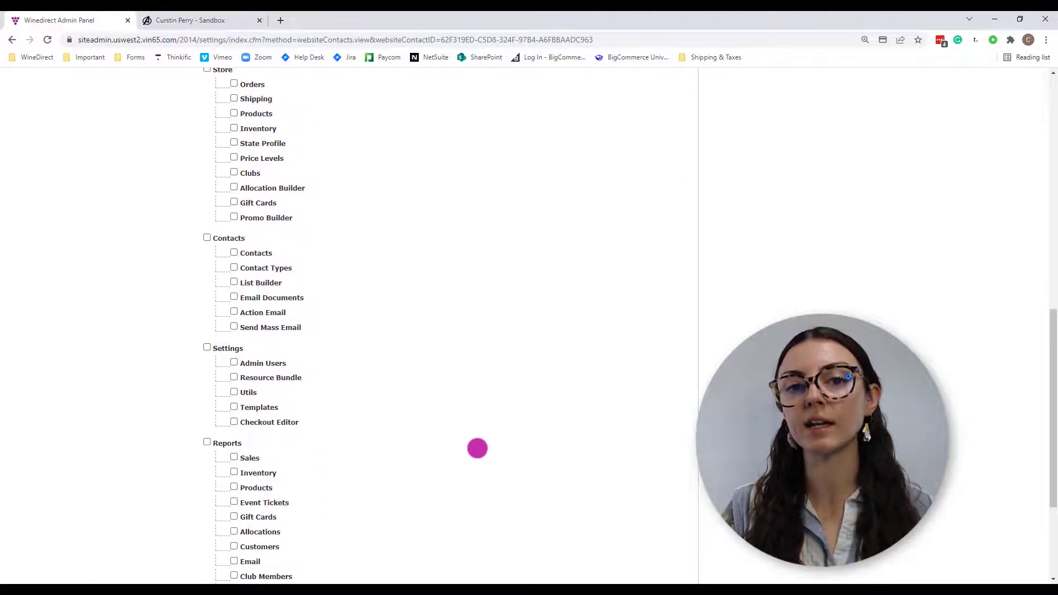
scroll(477, 448, "up", 6)
scroll(477, 448, "up", 1)
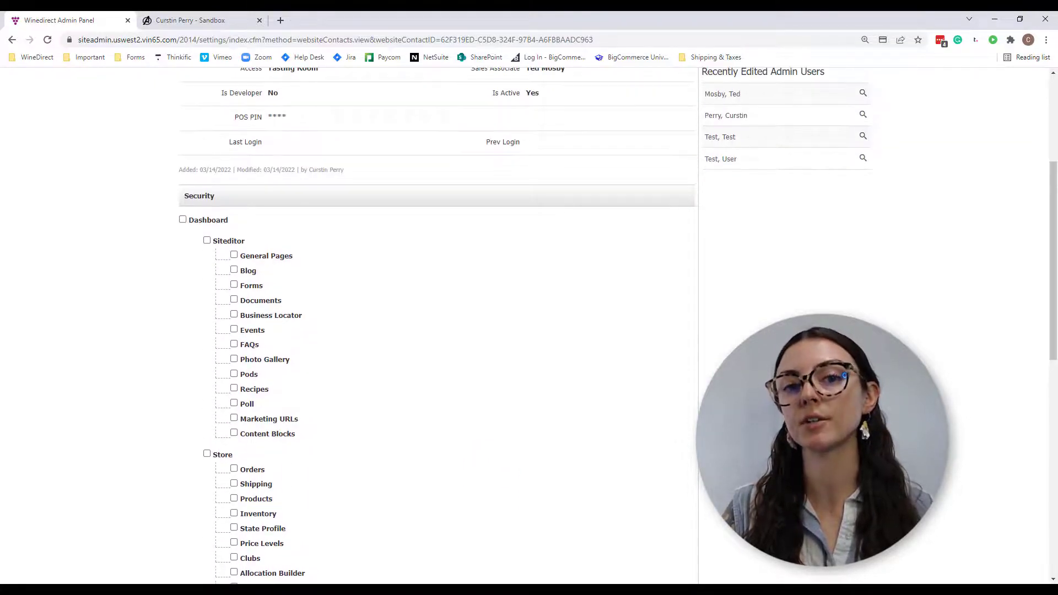
scroll(477, 448, "down", 7)
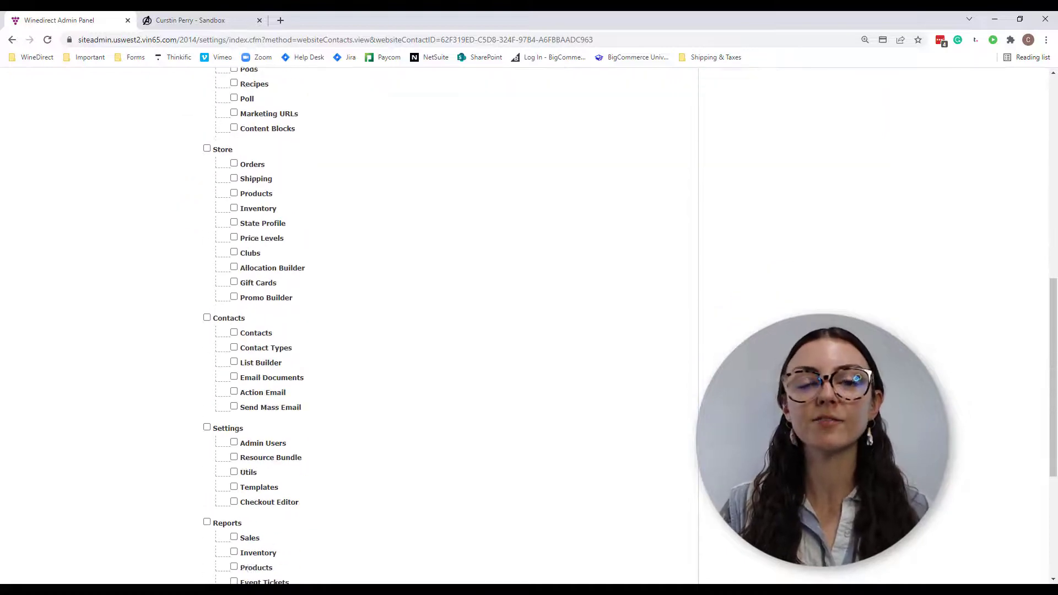